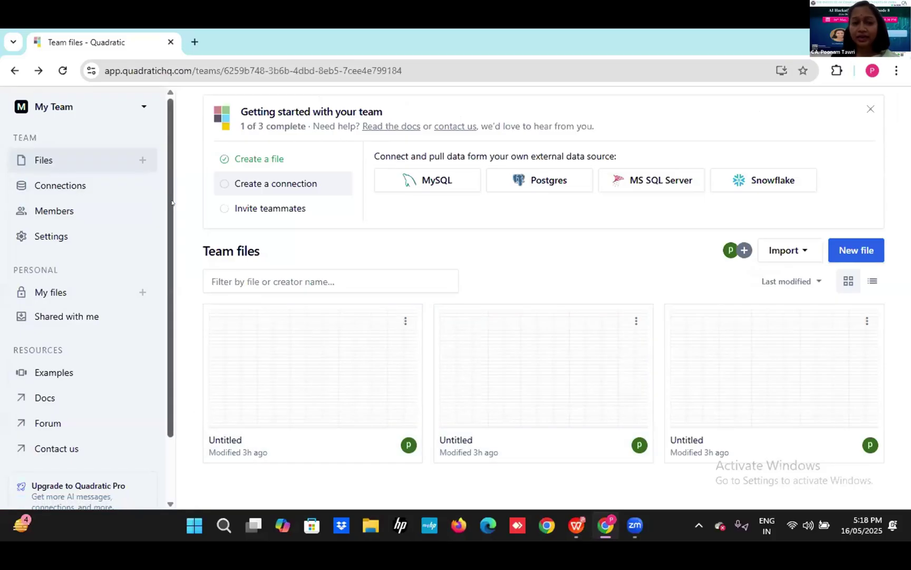
Start a new file and ask the AI for an e-commerce sales table with date, name, invoice, product, location and sale value
left_click(141, 158)
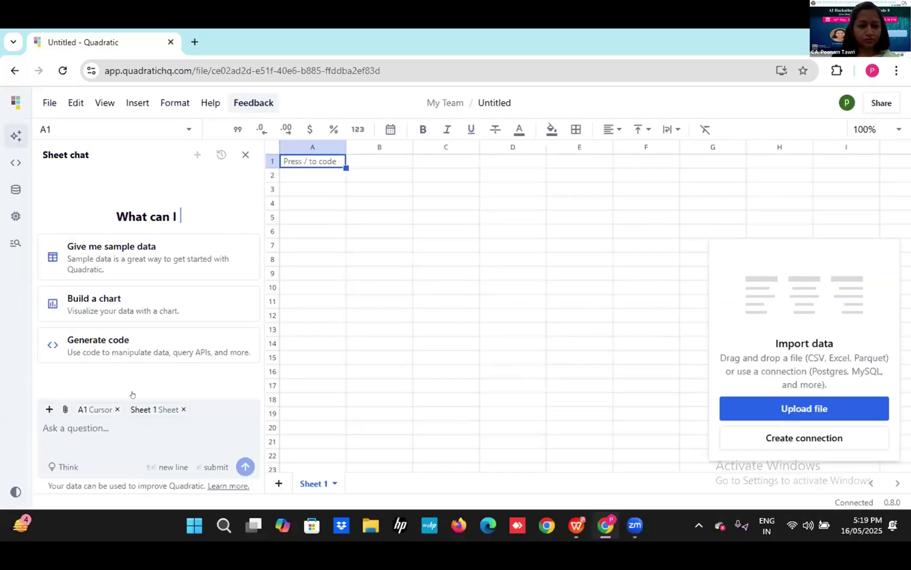
left_click(79, 429)
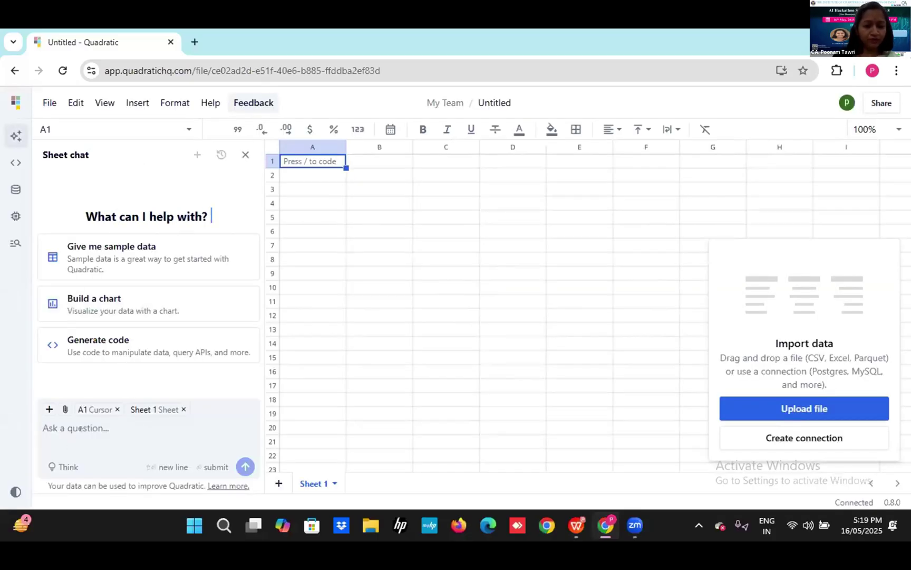
type("Hey create e commerce data set with  fields Date from 01.04.2024 to 31.3.2025, name, invoice number, product,location, sale value in Rs. Create 50 records.")
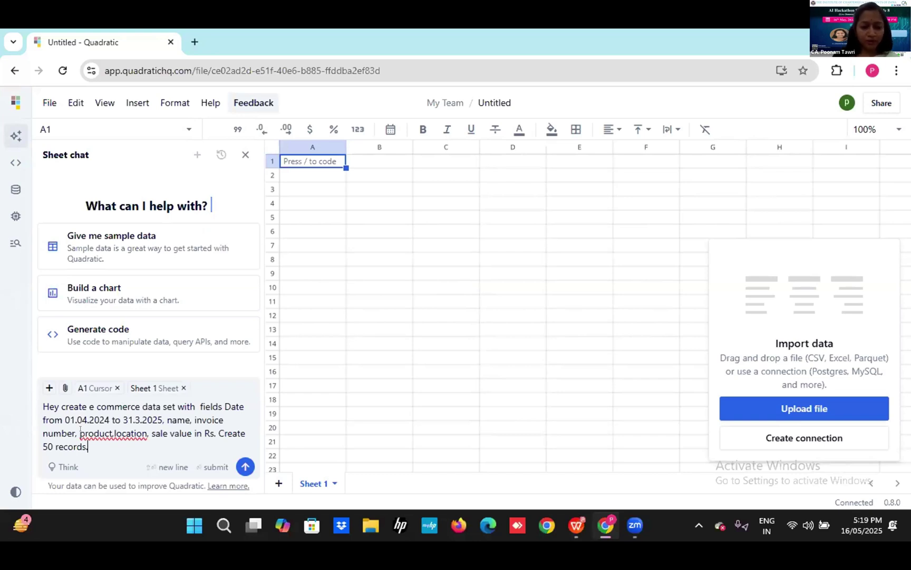
left_click(245, 466)
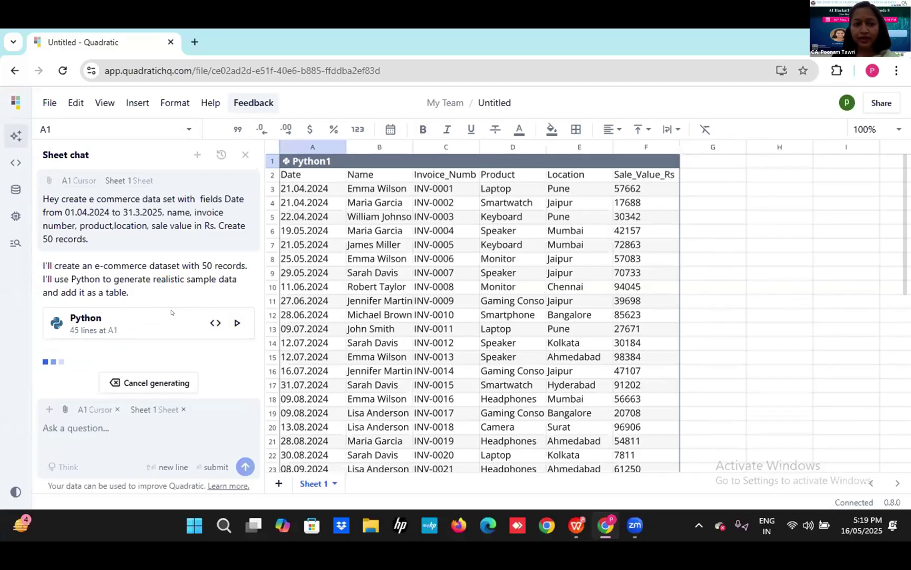
Copy the products-and-sale-value prompt from prompt library.docx in WPS Office
key("alt+Tab")
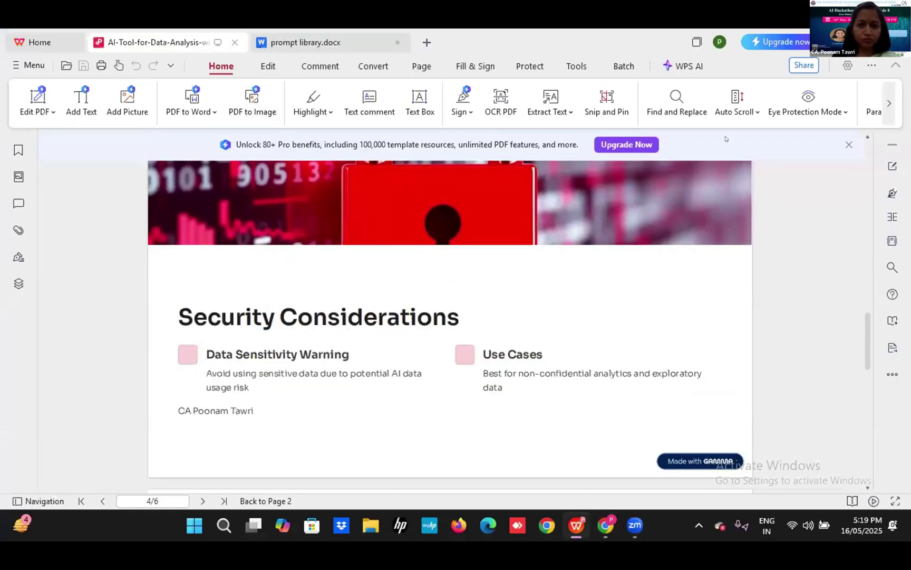
key("alt+Tab")
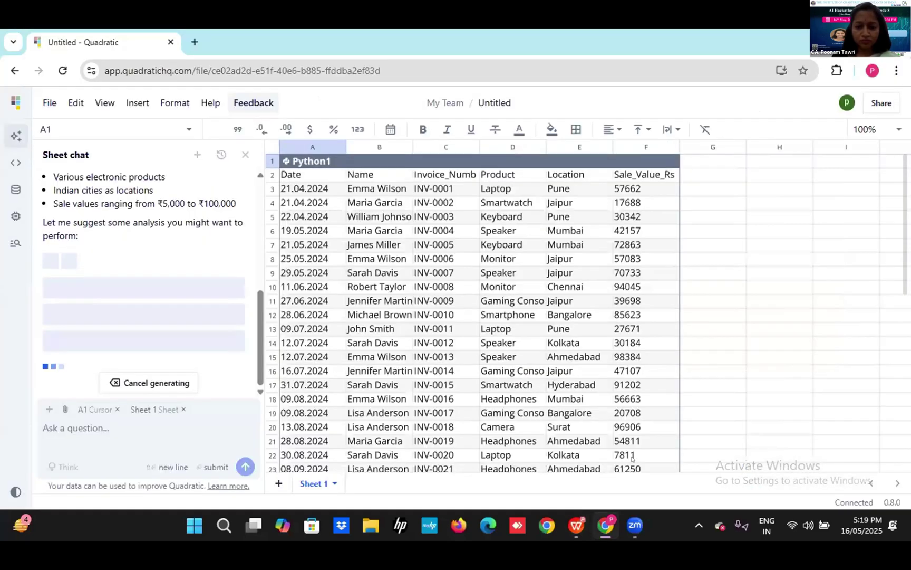
left_click(578, 525)
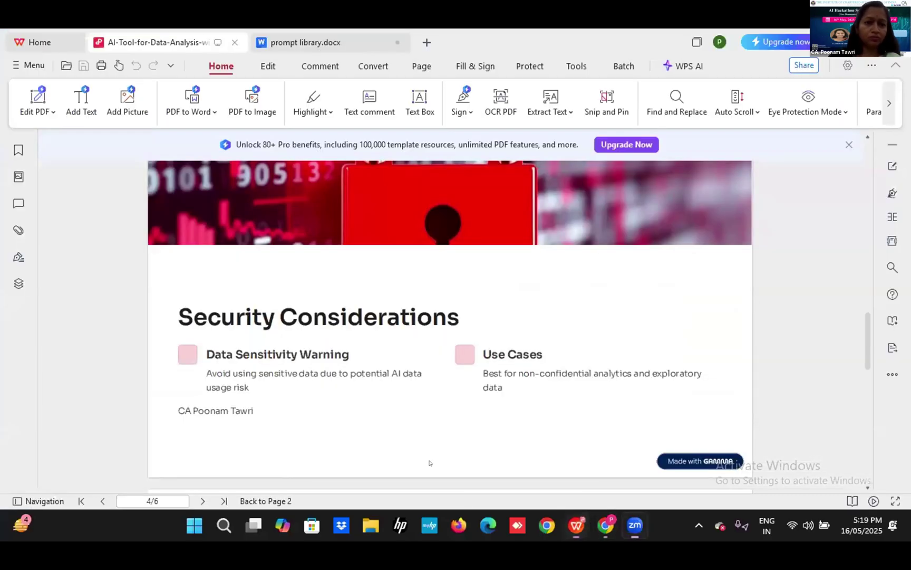
left_click(321, 42)
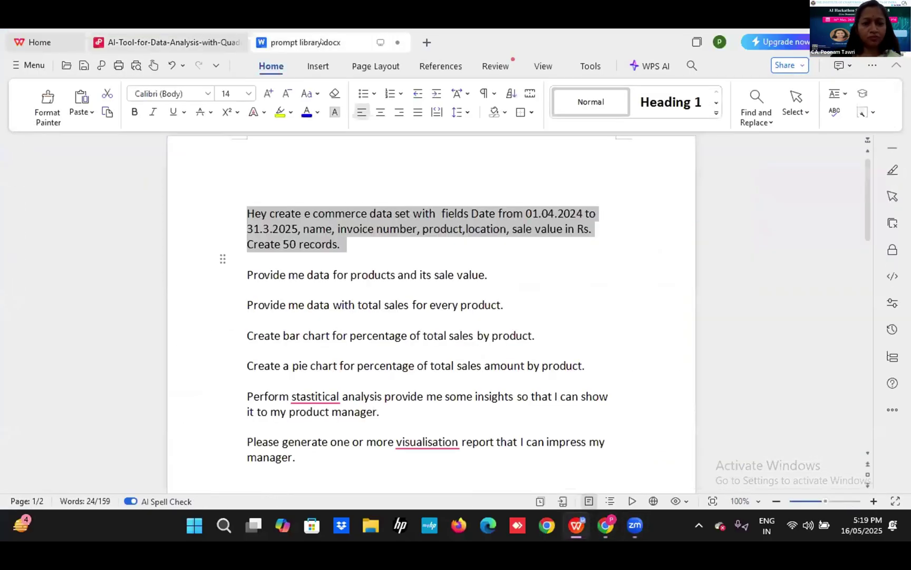
left_click_drag(241, 270, 502, 287)
key("ctrl+c")
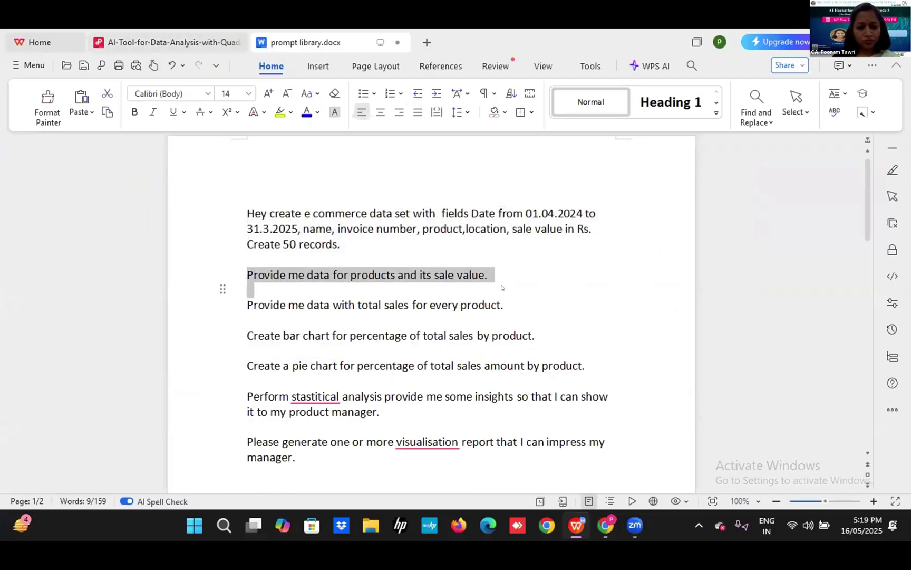
key("alt+Tab")
key("alt+Tab")
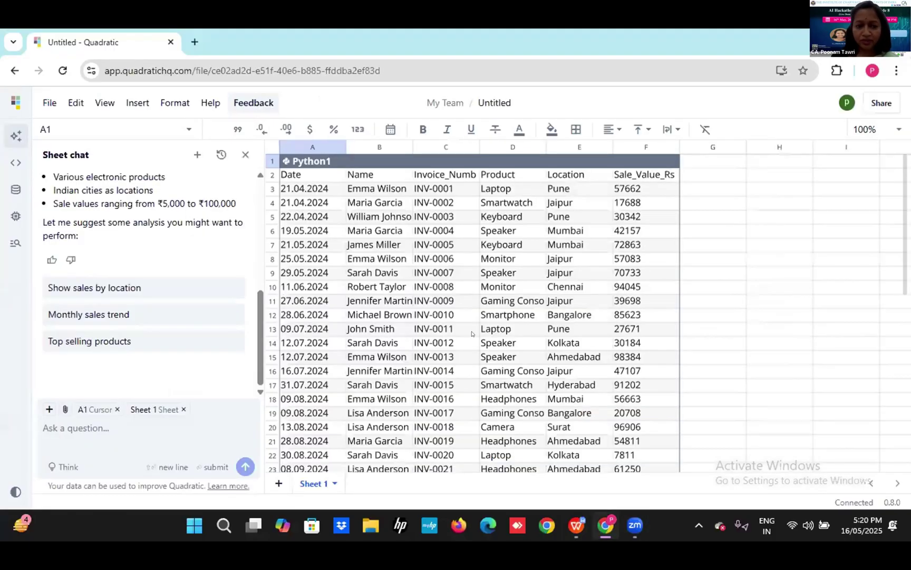
Paste the product sale-value prompt into the chat and submit it with G2 as the output cell
left_click(70, 429)
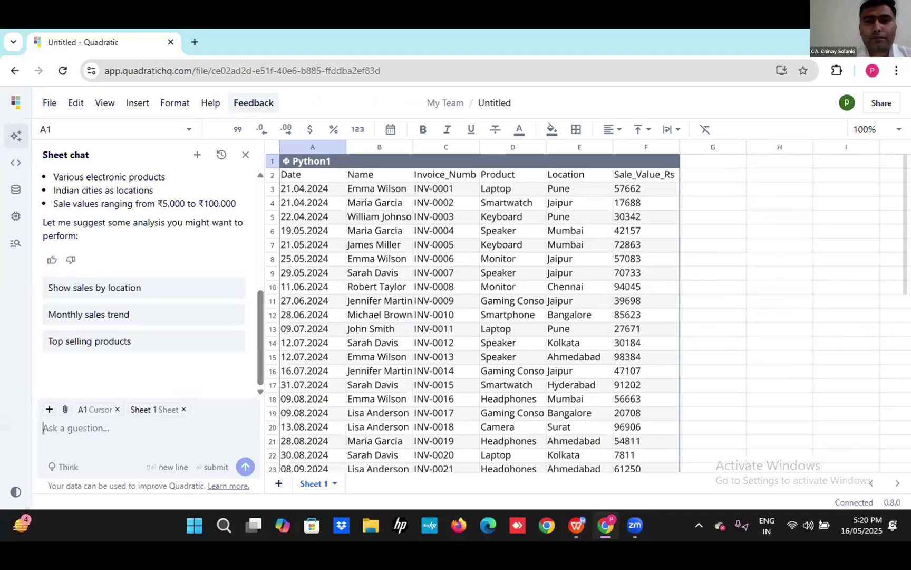
key("ctrl+v")
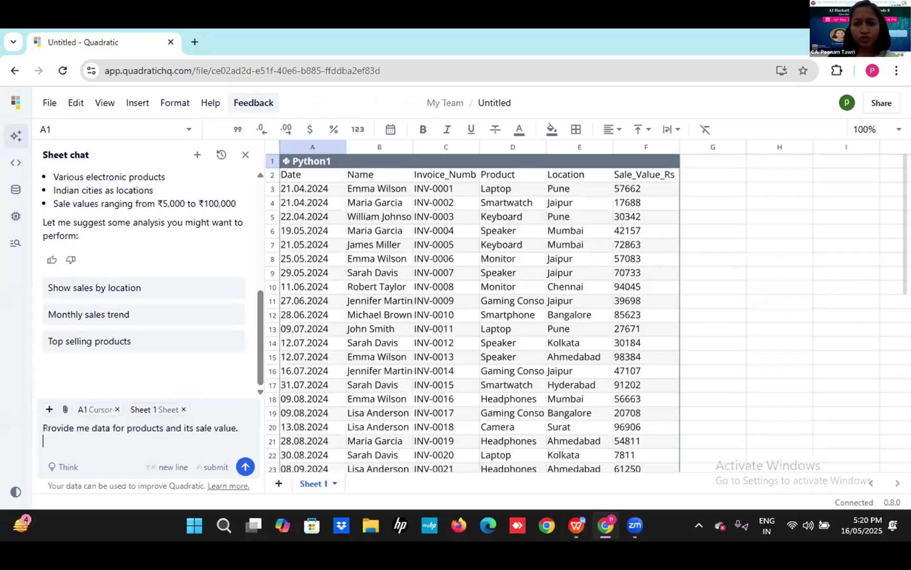
left_click(713, 175)
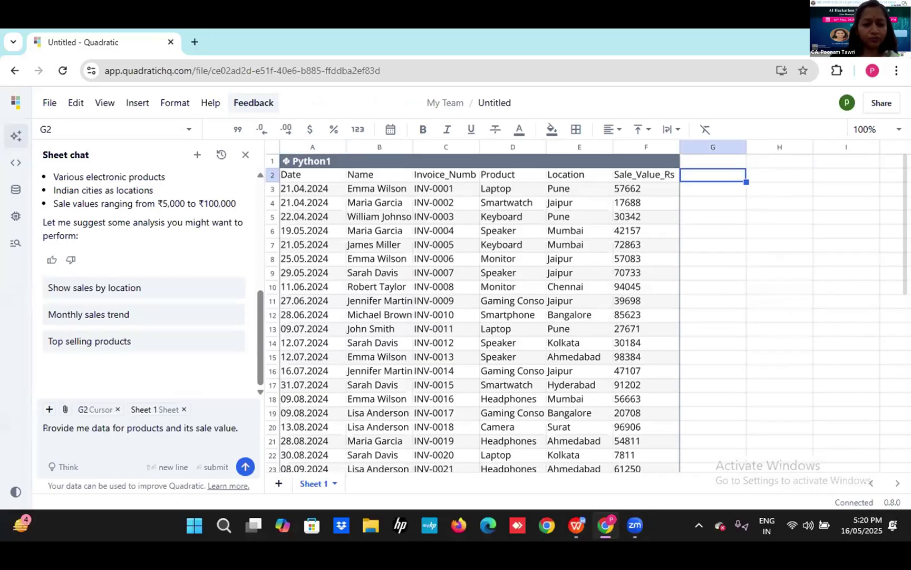
key("Return")
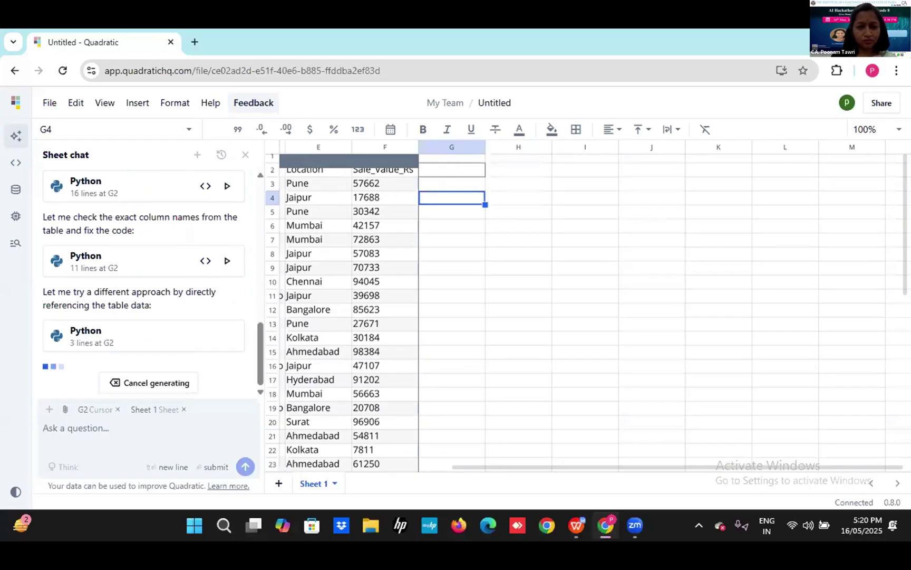
left_click(523, 193)
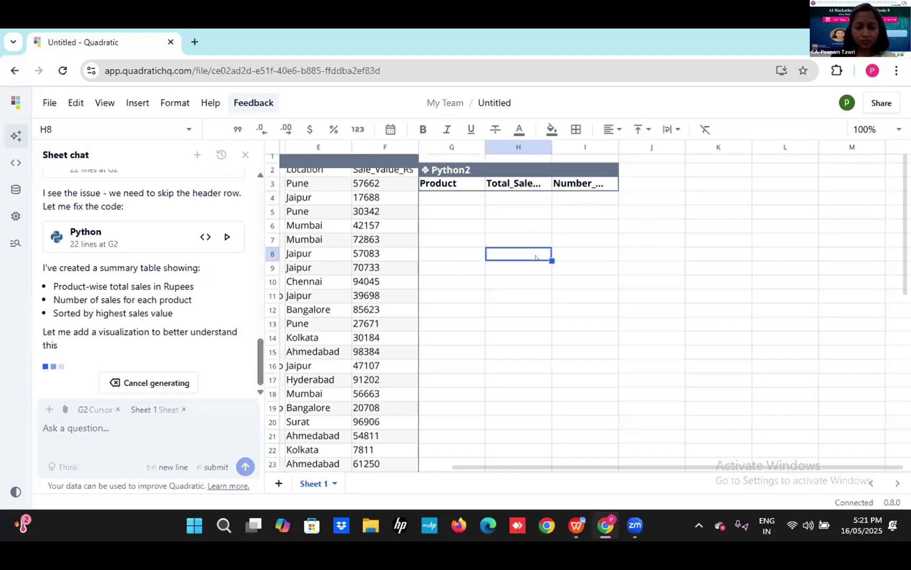
Accept the AI's per-product total sales table and 'Total Sales by Product' chart, zooming into the chart
left_click(452, 196)
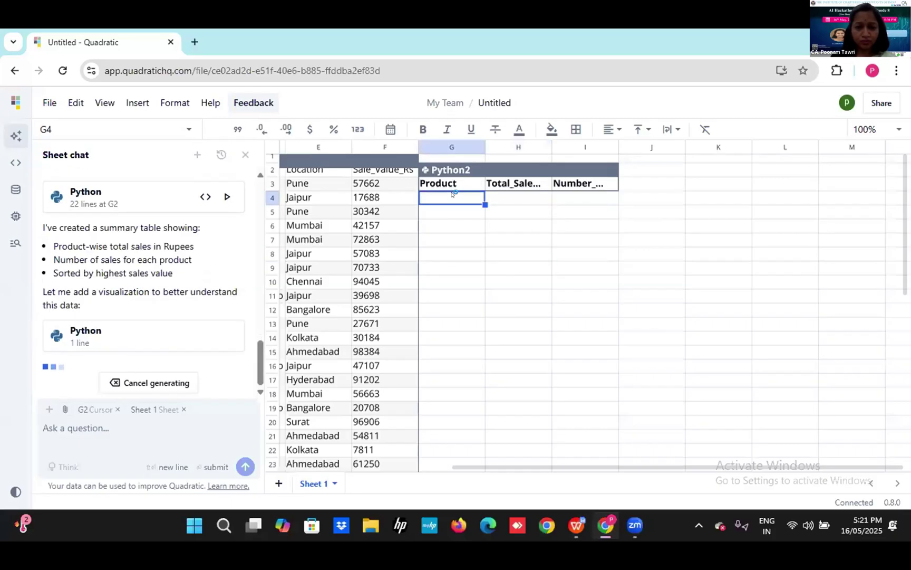
key("Right")
key("Right")
key("Return")
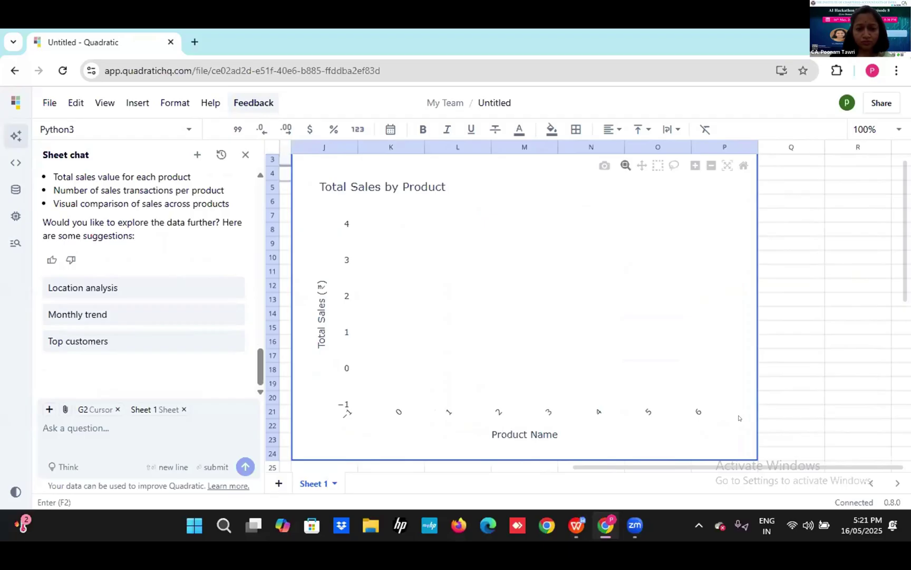
left_click_drag(486, 298, 616, 380)
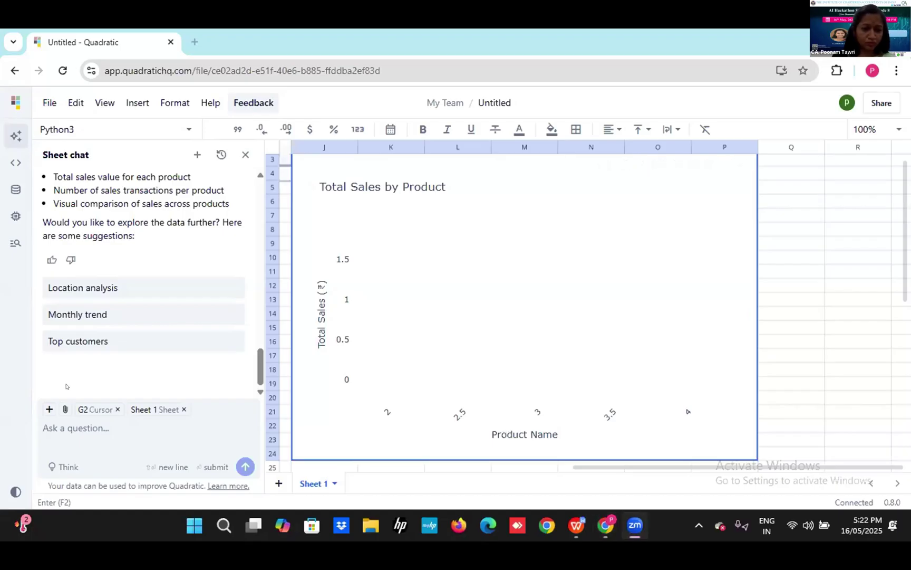
key("alt+Tab")
key("alt+Tab")
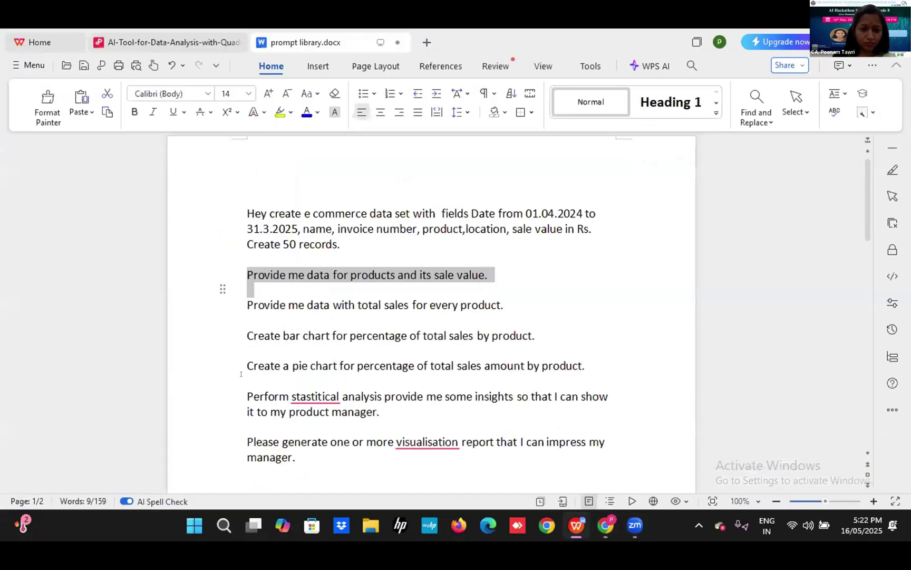
Copy the percentage-of-total-sales-by-product bar chart prompt from the prompt library
left_click_drag(244, 336, 557, 334)
key("ctrl+c")
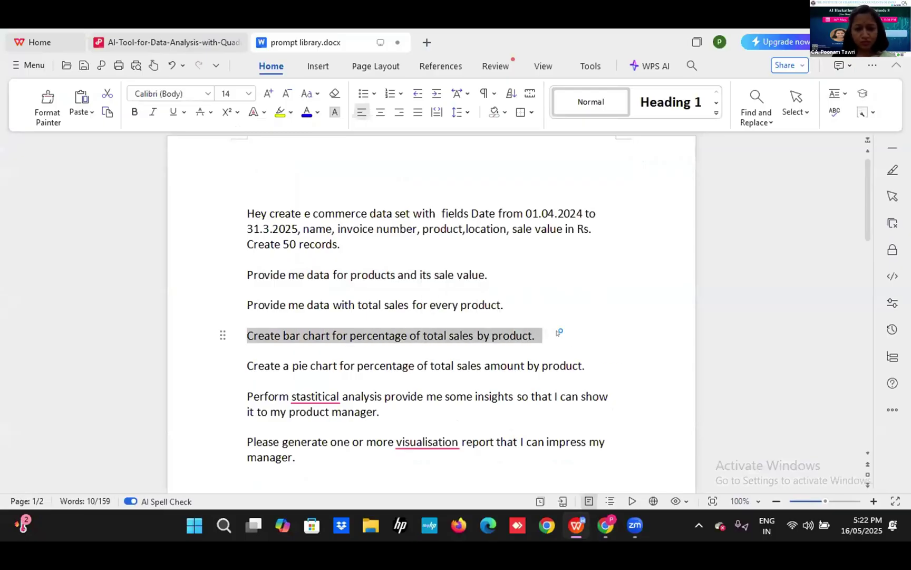
key("alt+Tab")
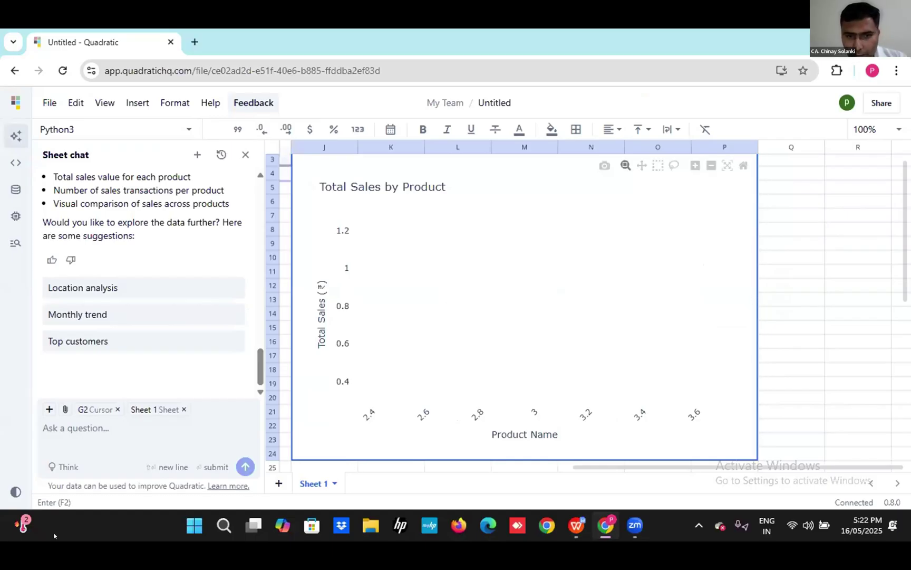
Paste the percentage bar chart prompt into the chat and submit it with Q21 as the output cell
left_click(82, 427)
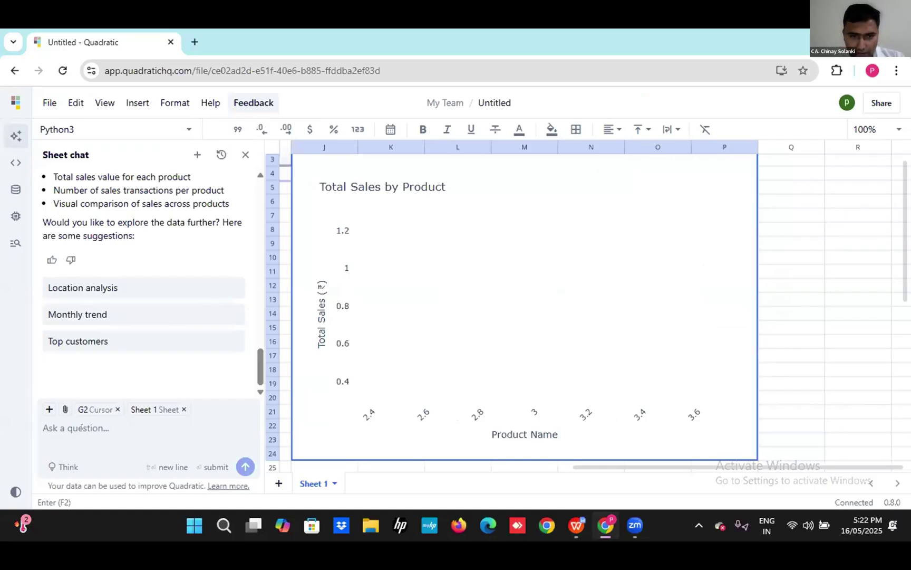
key("ctrl+v")
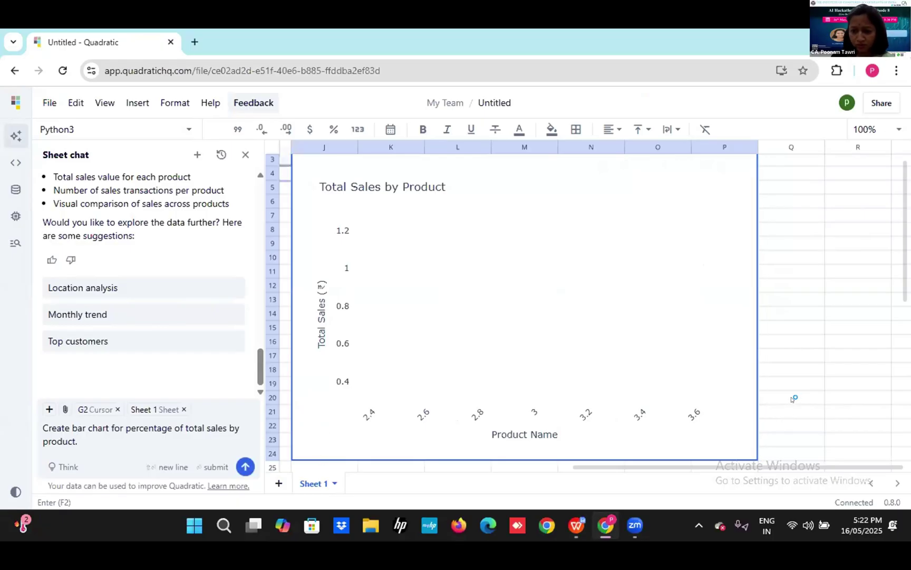
left_click(793, 411)
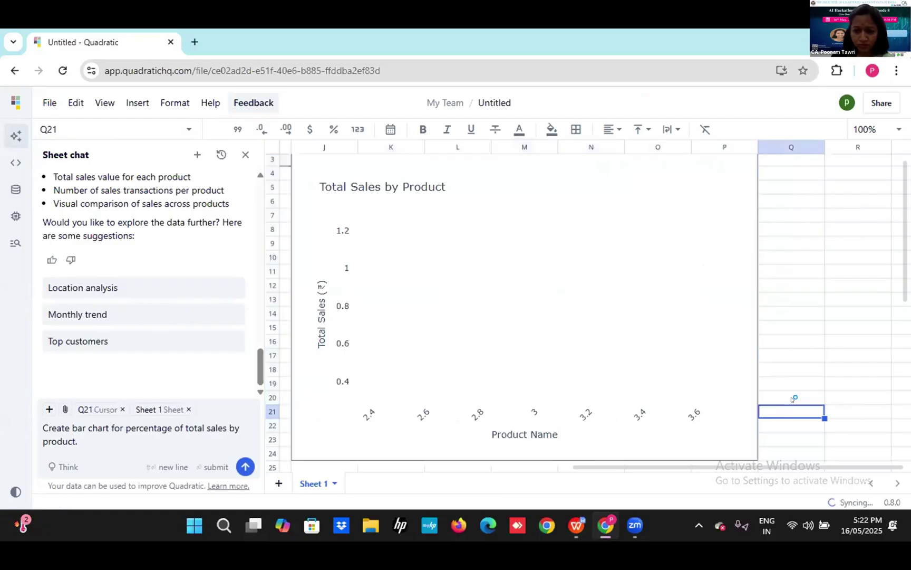
left_click(245, 466)
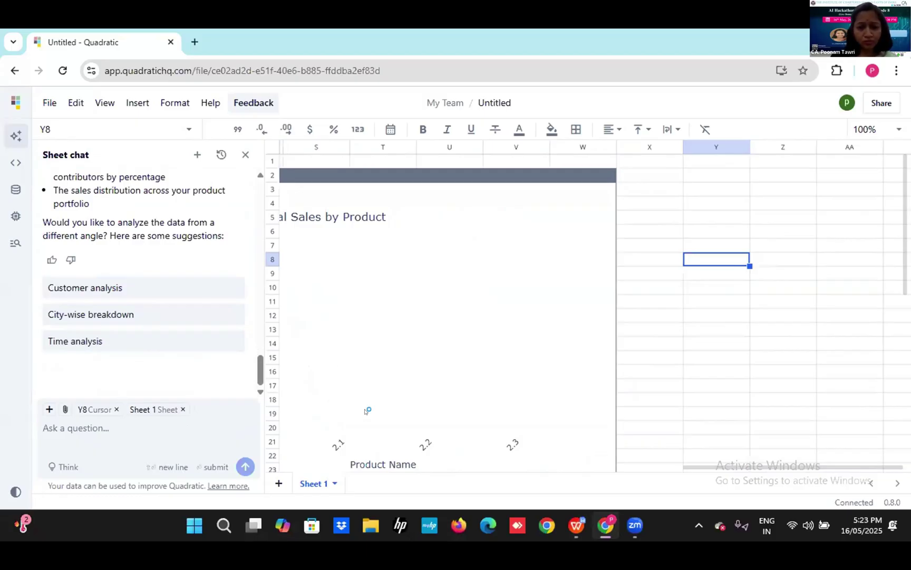
Open the Python4 code behind the percentage-of-total-sales bar chart from the chat reply
key("alt+Tab")
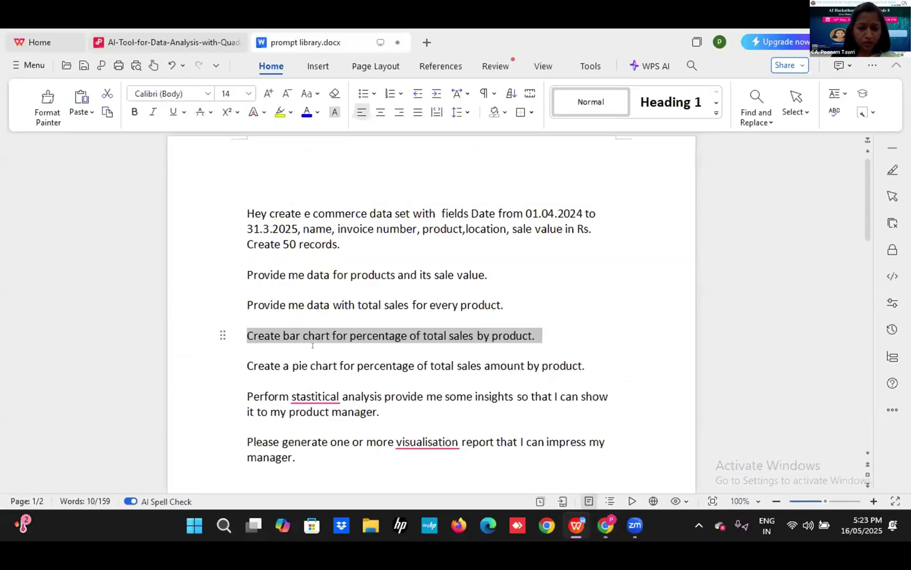
key("alt+Tab")
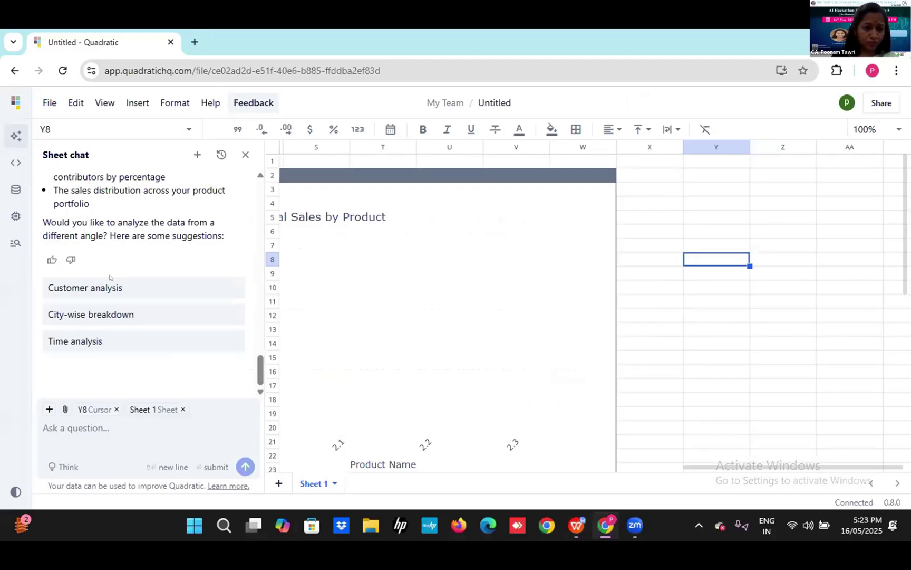
scroll(186, 312, "up", 5)
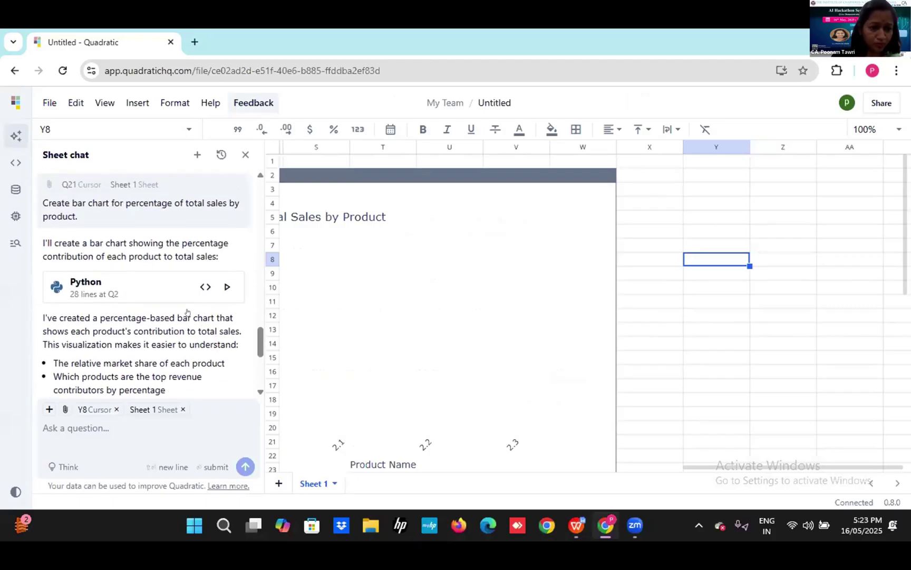
left_click(187, 310)
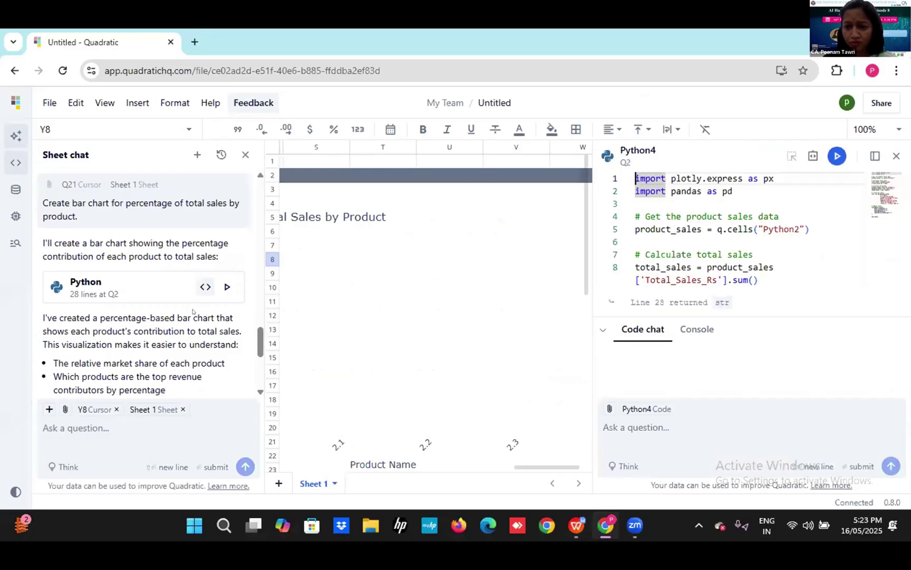
Scroll through the chart code and box-zoom into the percentage bar chart
key("Page_Down")
scroll(728, 232, "down", 3)
left_click(433, 316)
left_click_drag(434, 341, 551, 297)
left_click_drag(374, 321, 514, 310)
scroll(143, 283, "down", 1)
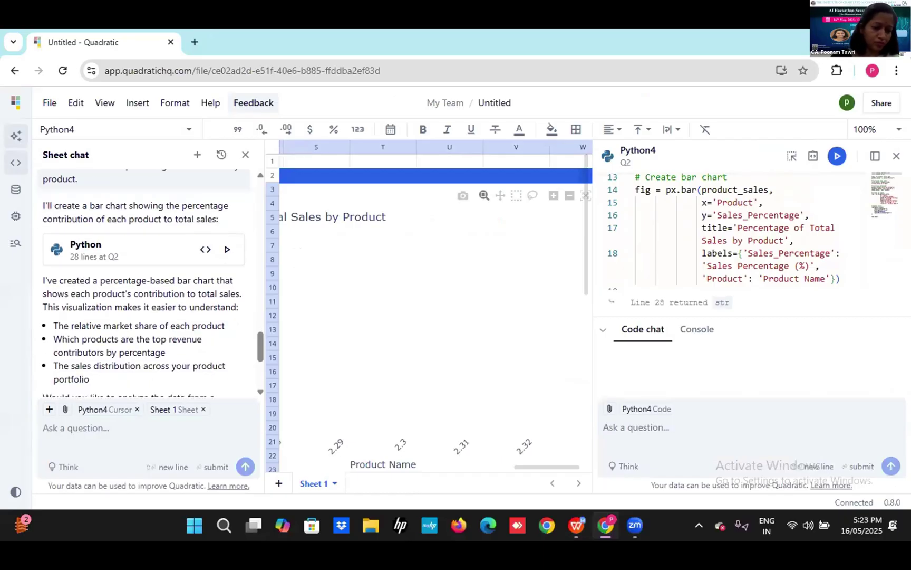
left_click_drag(443, 338, 512, 338)
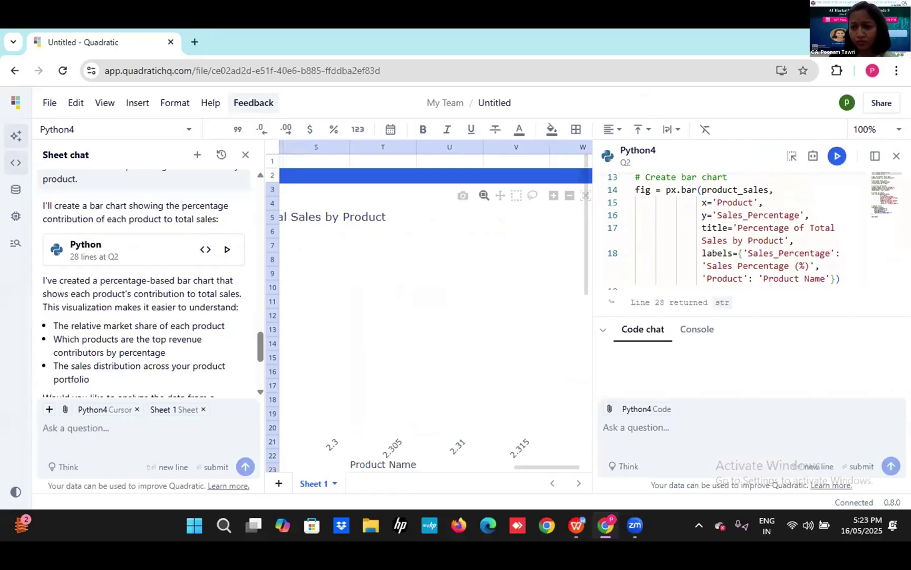
Close the code editor with Escape and zoom the chart further
key("Escape")
left_click_drag(537, 285, 553, 296)
left_click_drag(442, 298, 542, 334)
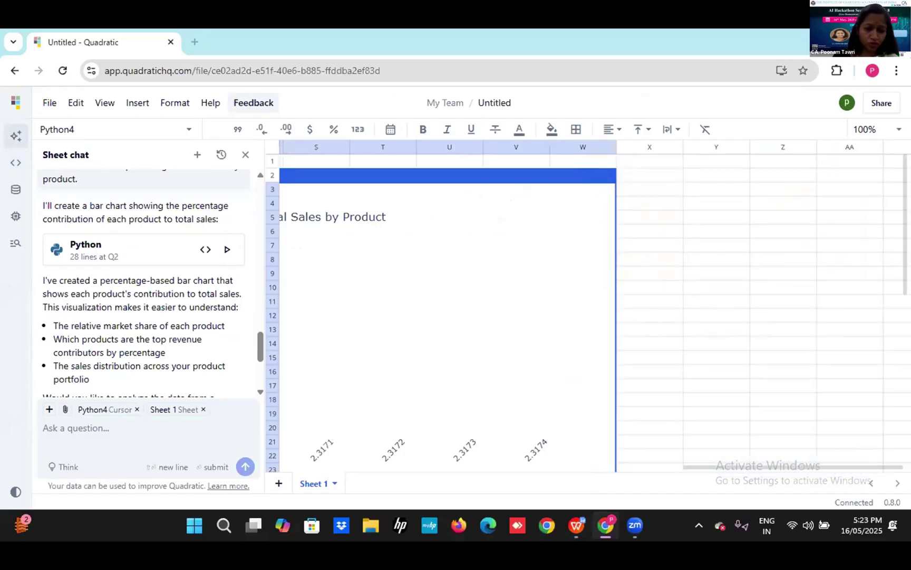
key("alt+Tab")
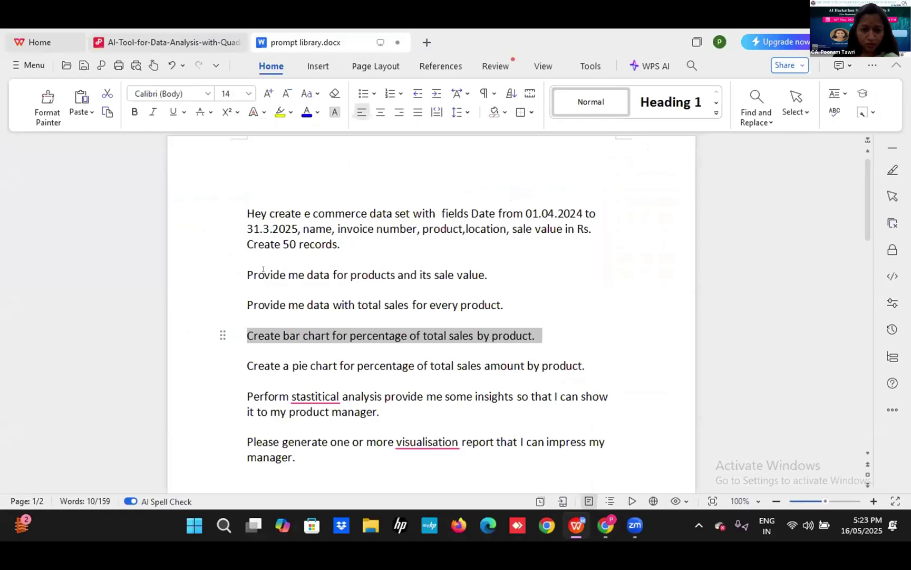
Copy the 'Provide me data for products and its sale value' line from the prompt library
left_click(248, 274)
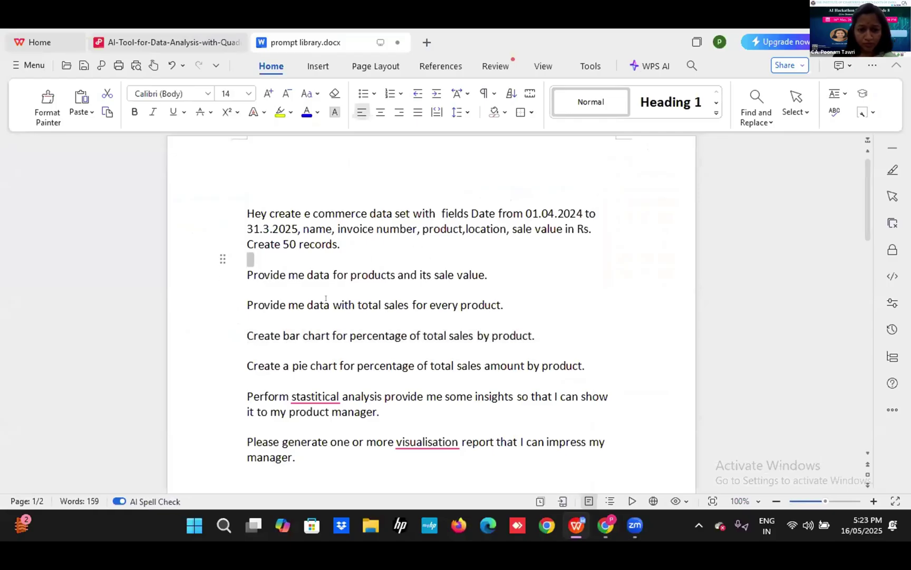
left_click_drag(248, 271, 331, 305)
key("Left")
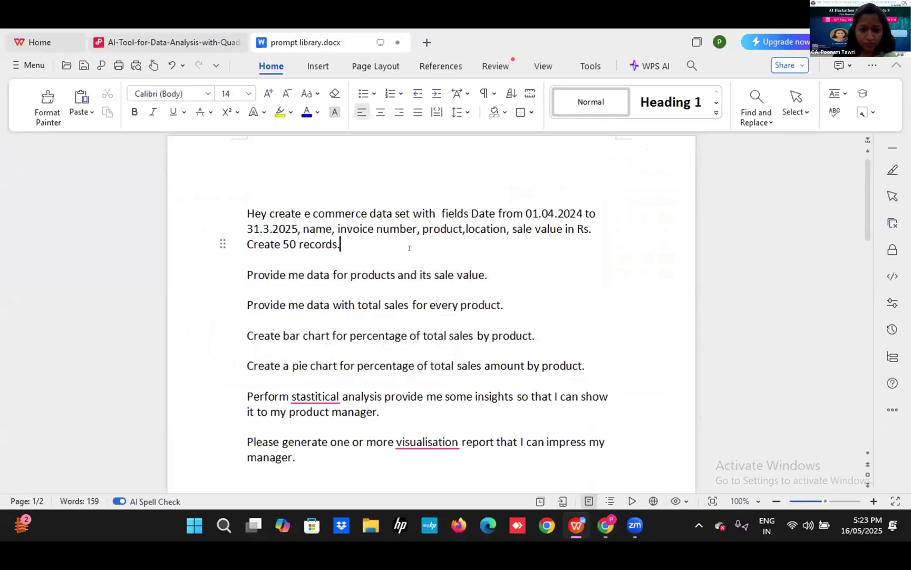
left_click_drag(254, 278, 483, 277)
key("ctrl+c")
left_click(367, 273)
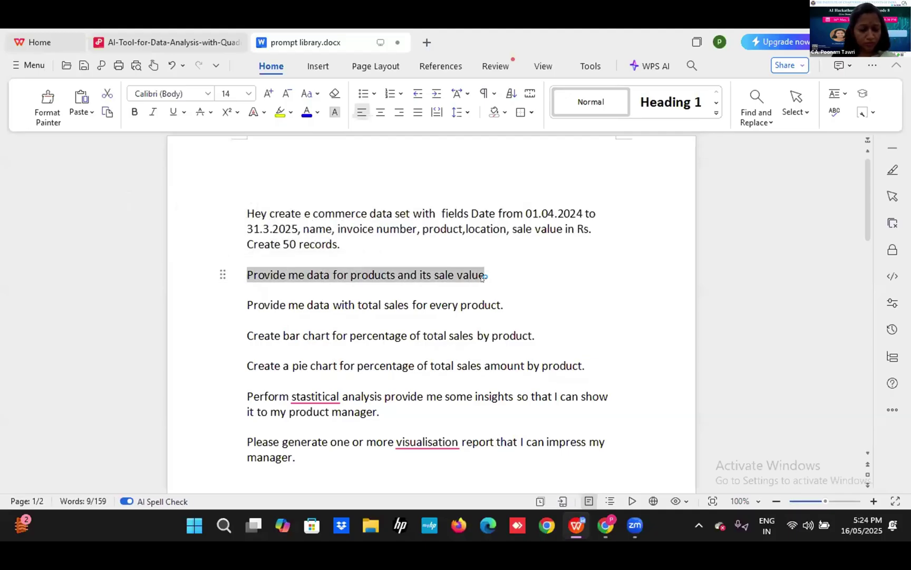
key("alt+Tab")
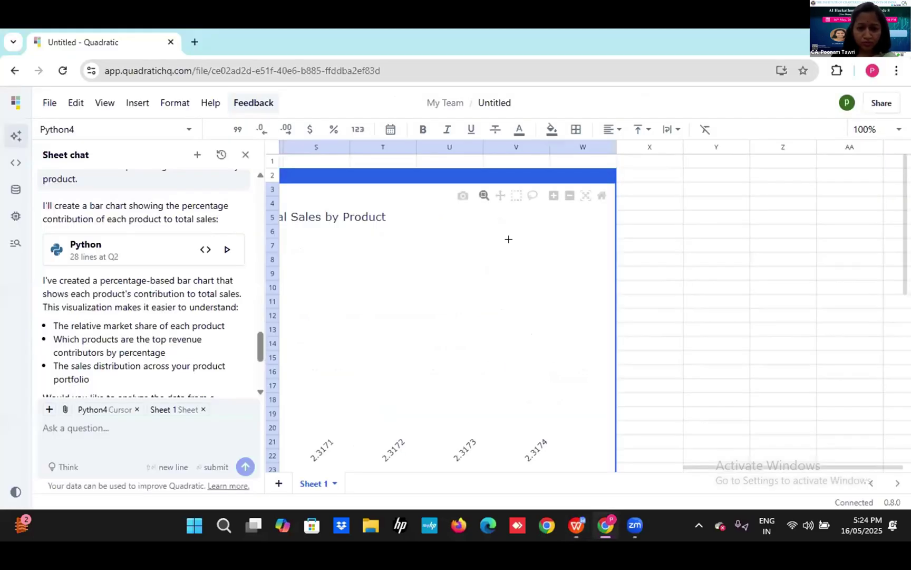
Move the sheet selection to cell H9 beside the dataset
key("Right")
key("Left")
key("Left")
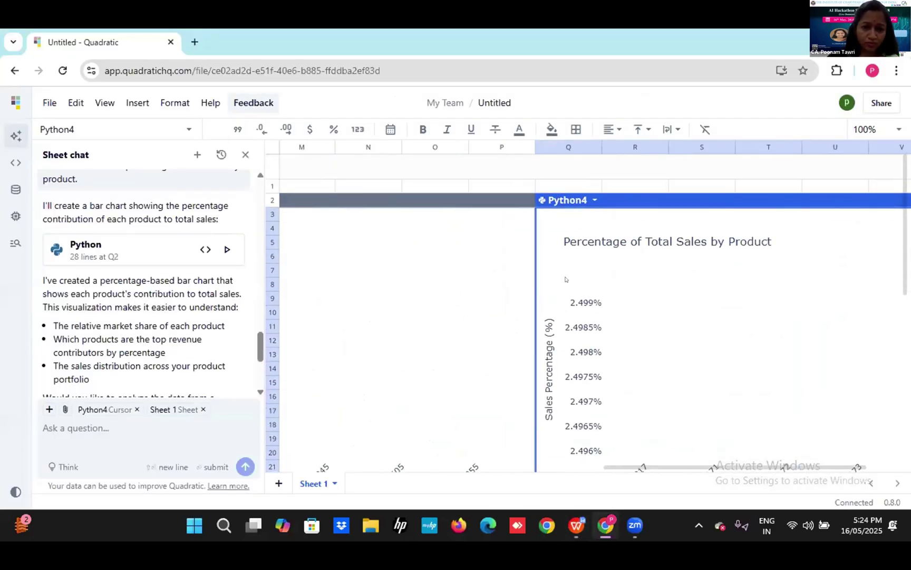
key("Left")
key("Left")
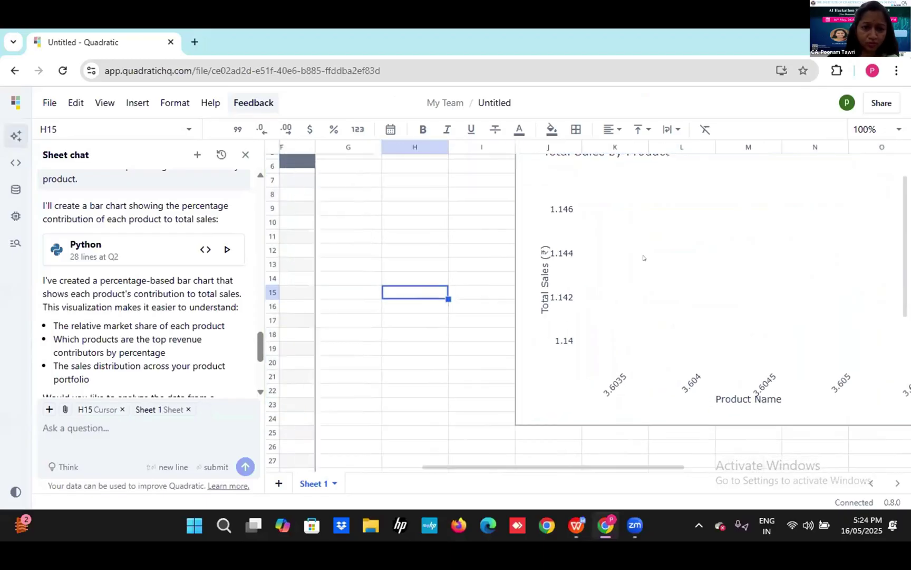
scroll(643, 257, "up", 3)
scroll(643, 258, "down", 2)
scroll(642, 258, "up", 1)
left_click(643, 257)
scroll(643, 258, "up", 2)
scroll(643, 257, "right", 1)
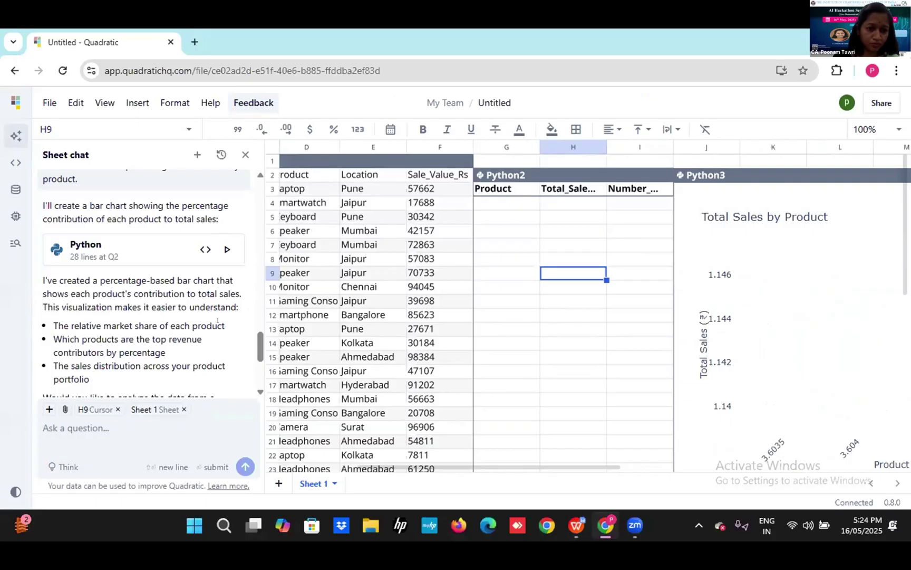
Paste 'Provide me data for products and its sale value' into the sheet chat box, with the selection at H42
left_click(133, 430)
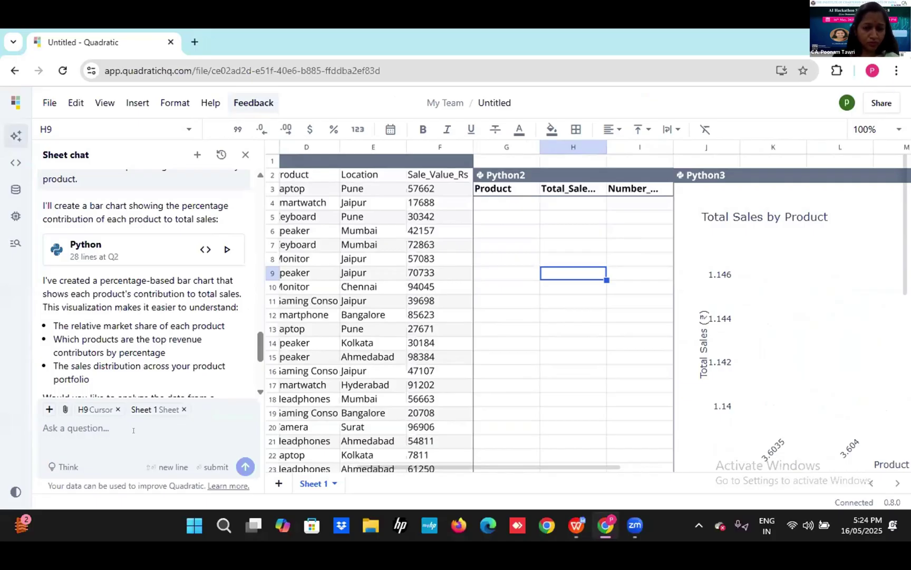
key("Down")
key("Down")
key("Down")
key("Down")
key("Down")
key("Down")
key("Down")
key("Down")
key("Down")
key("Down")
key("Down")
key("Down")
key("Down")
key("Down")
key("Down")
key("Down")
key("Down")
key("Down")
key("Down")
key("Down")
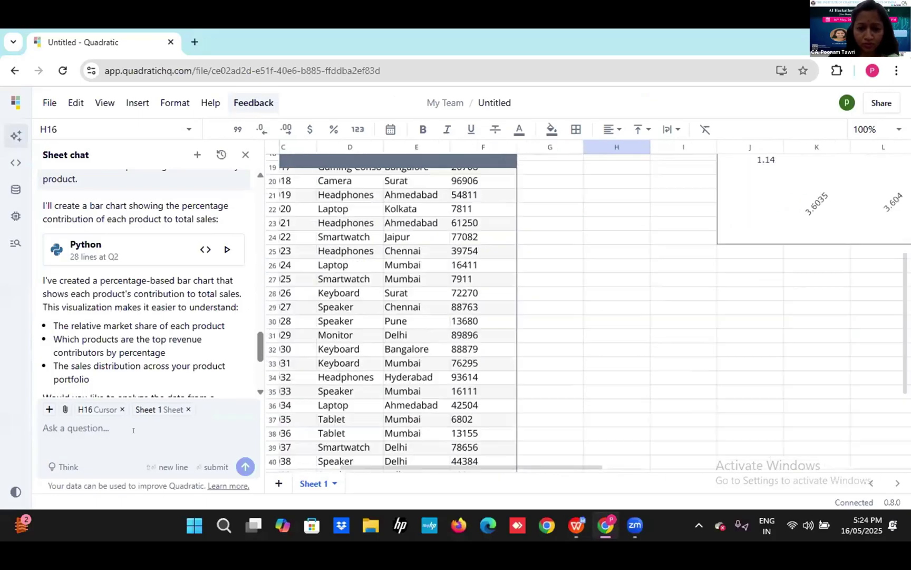
key("Left")
key("Left")
key("Right")
key("Right")
key("Down")
key("Down")
key("Down")
key("Down")
key("Down")
key("Down")
key("Down")
key("Down")
key("Down")
key("Up")
key("Up")
key("Up")
key("Up")
key("Up")
key("Up")
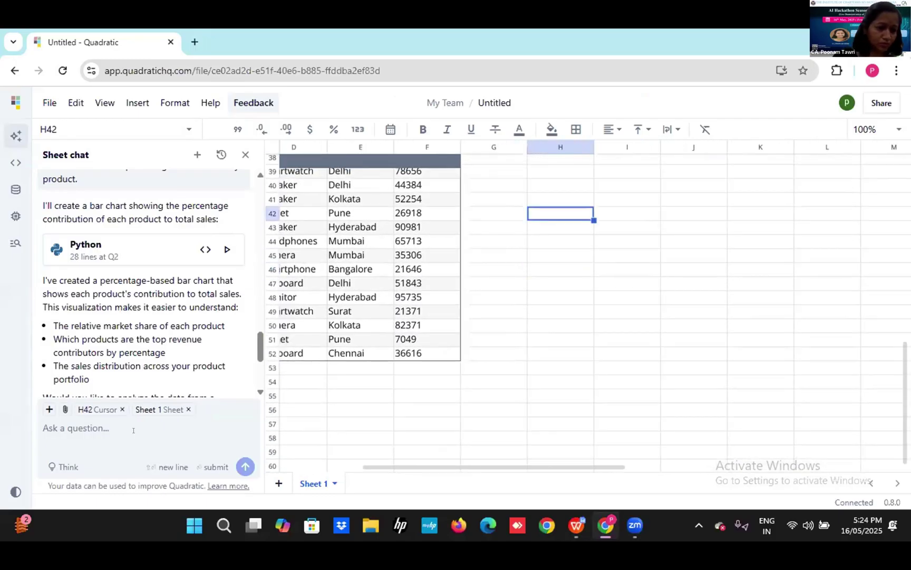
key("ctrl+v")
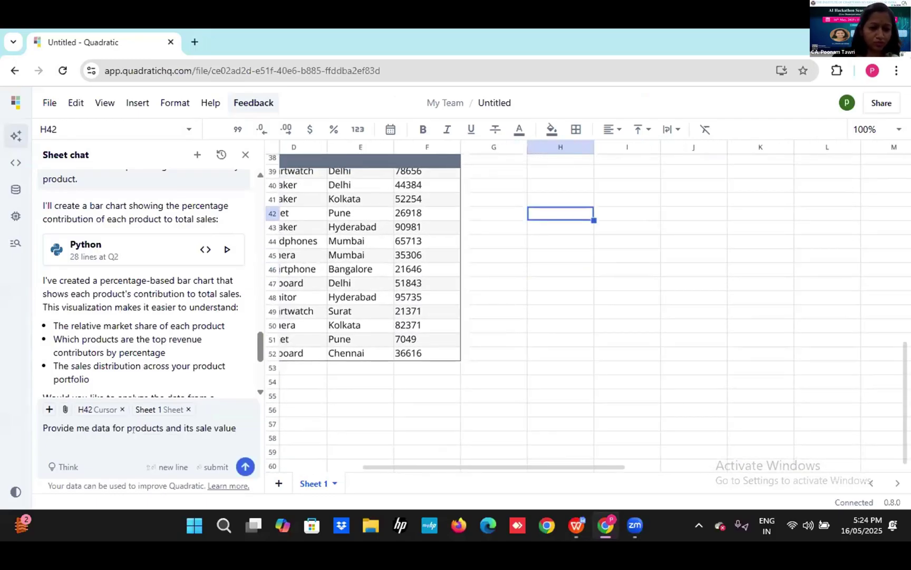
Submit the prompt and inspect the resulting ₹-formatted per-product sales table at cell X5
key("Return")
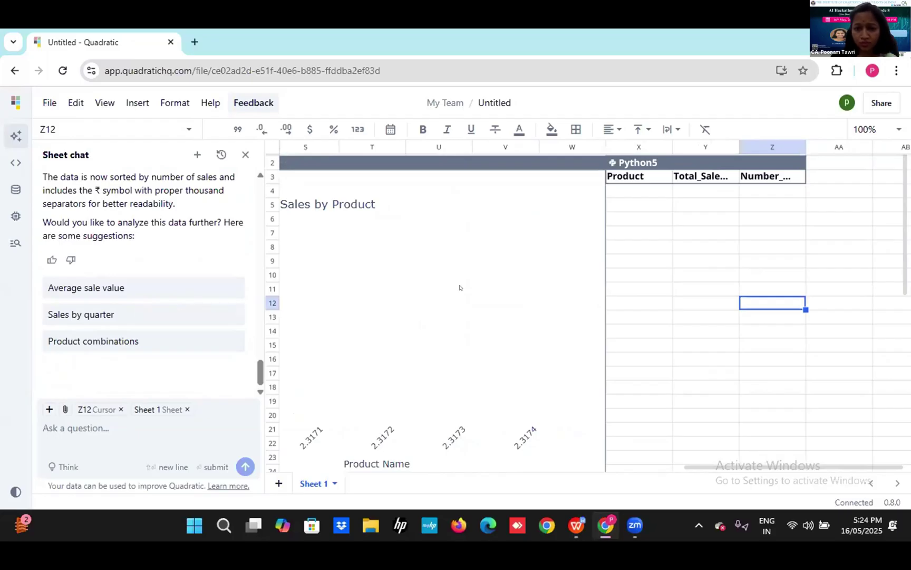
left_click(622, 203)
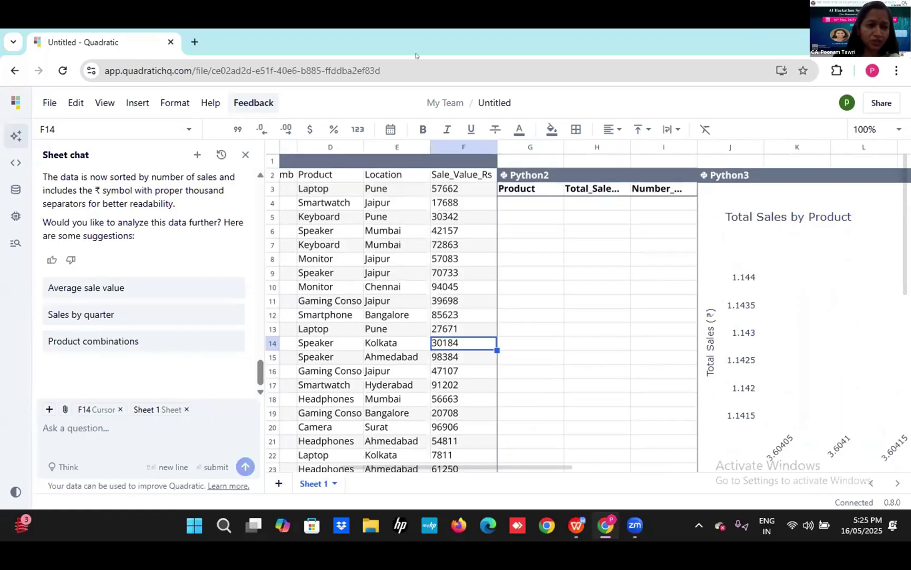
Return to the team files dashboard and create a new blank spreadsheet file
left_click(14, 105)
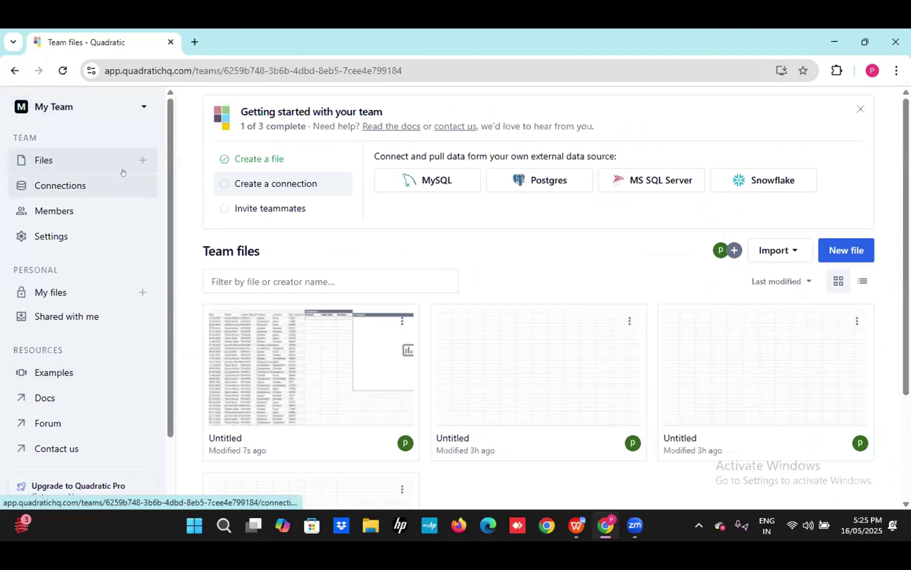
left_click(142, 159)
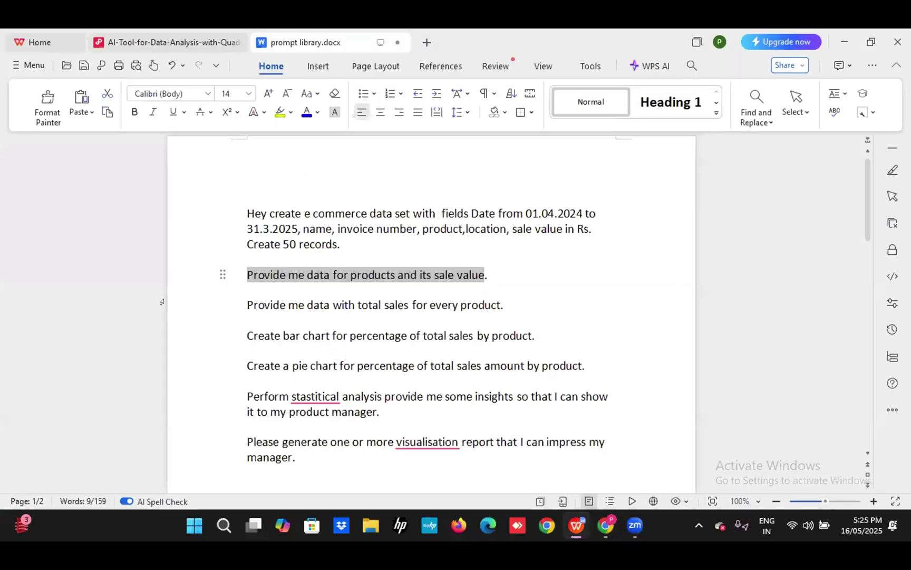
Copy the 50-record e-commerce dataset prompt from the WPS prompt library into Quadratic's sheet chat
key("alt+Tab")
left_click(248, 205)
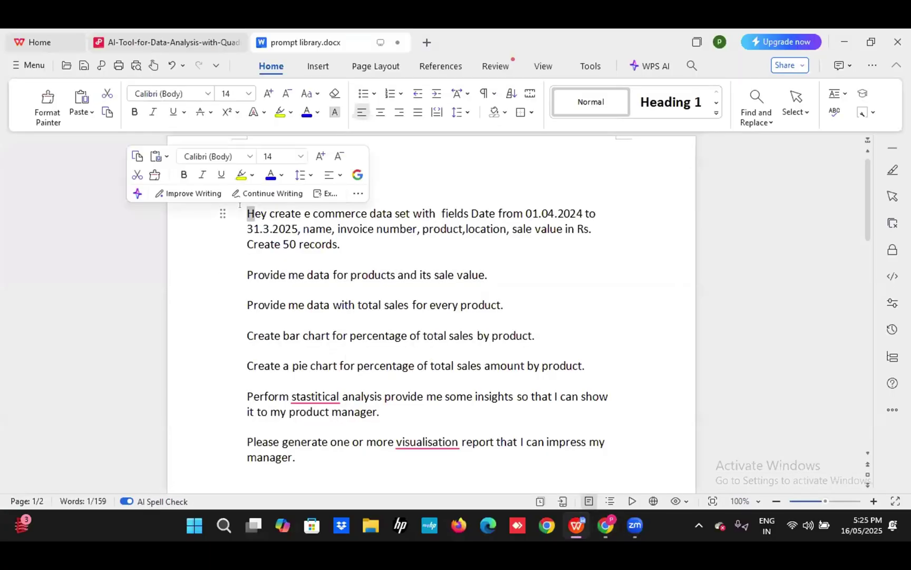
key("ctrl+a")
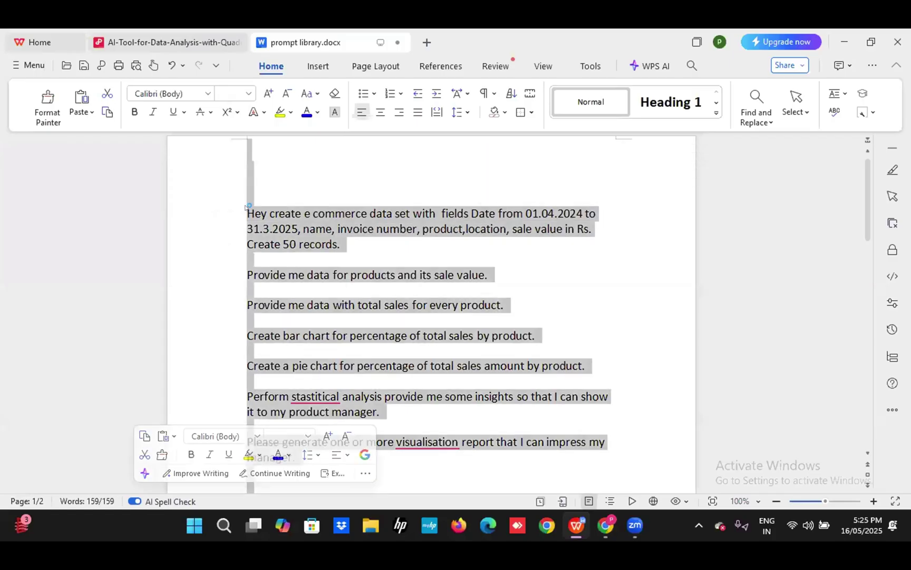
left_click(248, 205)
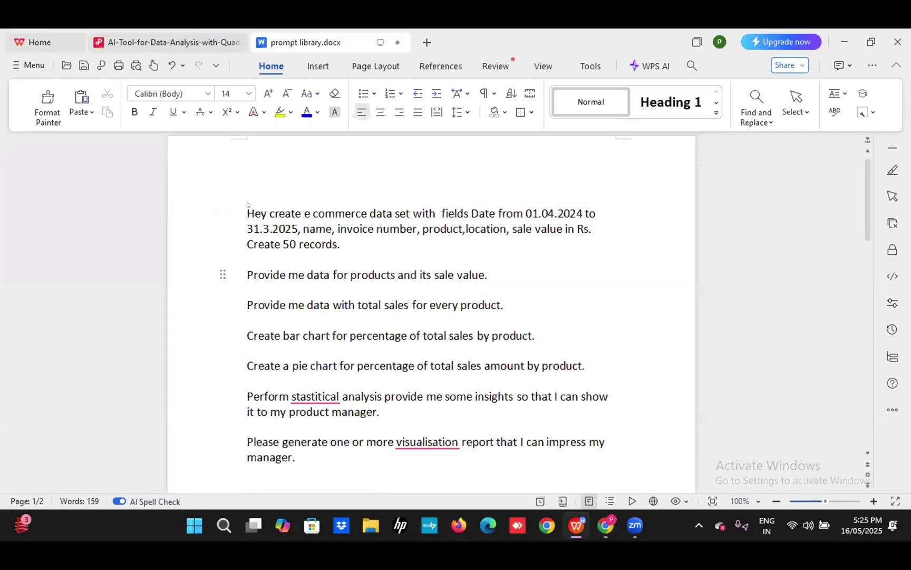
key("shift+End")
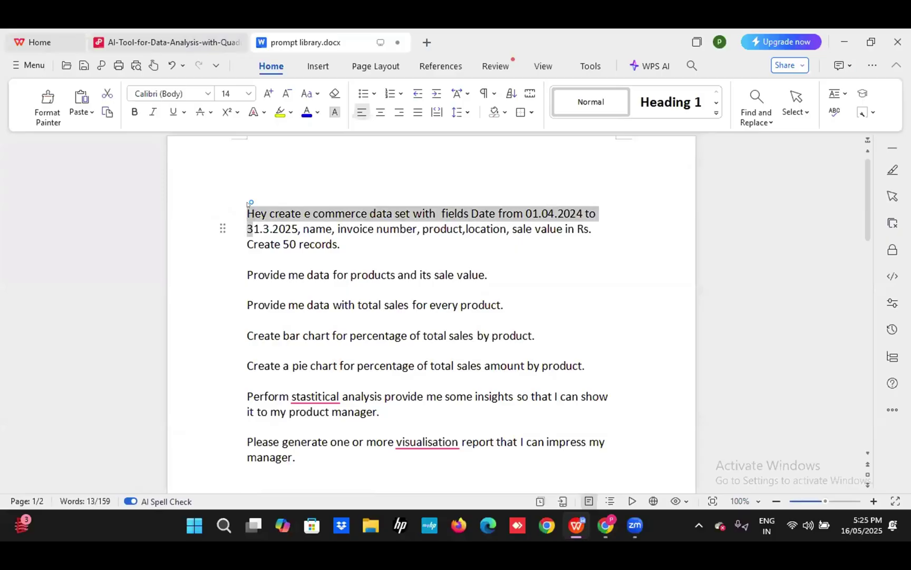
key("shift+Down")
key("shift+Down")
key("shift+Down")
key("ctrl+c")
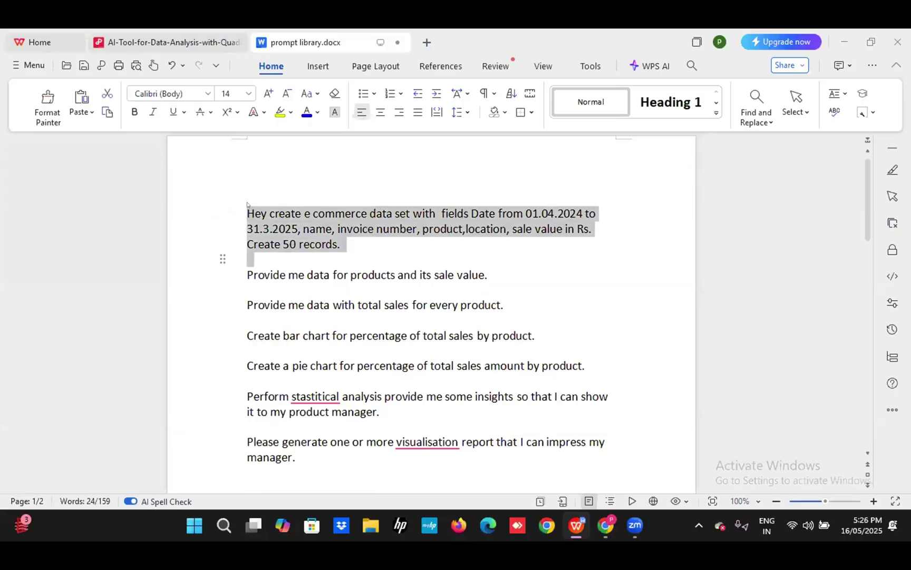
key("alt+Tab")
key("ctrl+v")
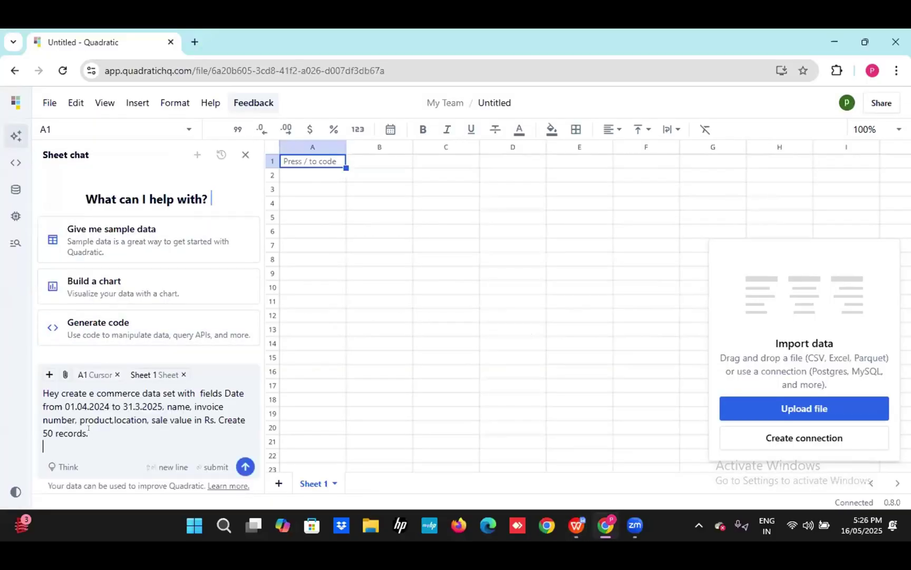
Submit the dataset prompt to generate the Date, Name, Invoice_Number, Product, Location, Sale_Value table
left_click(238, 467)
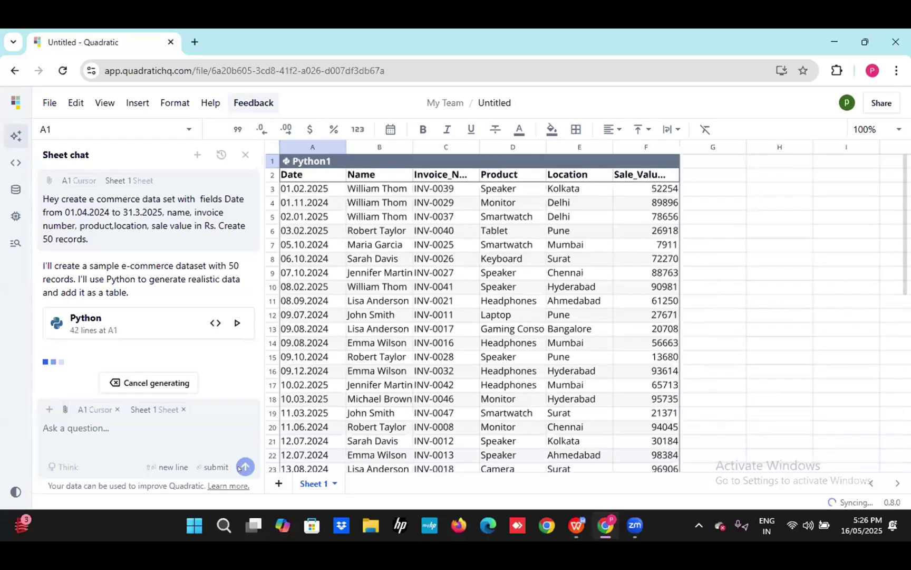
Replace the products-and-sale-value line in the prompt library with the dataset prompt
key("alt+Tab")
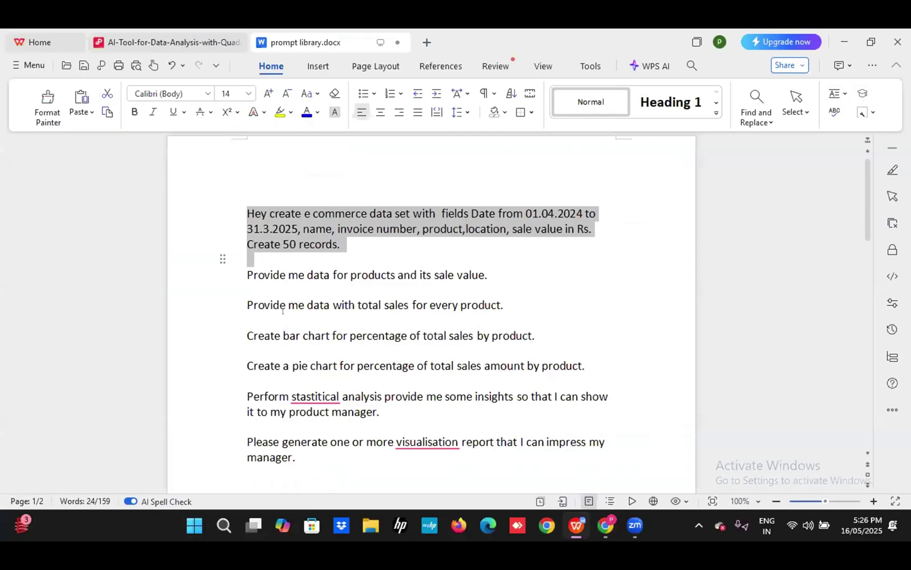
left_click(232, 276)
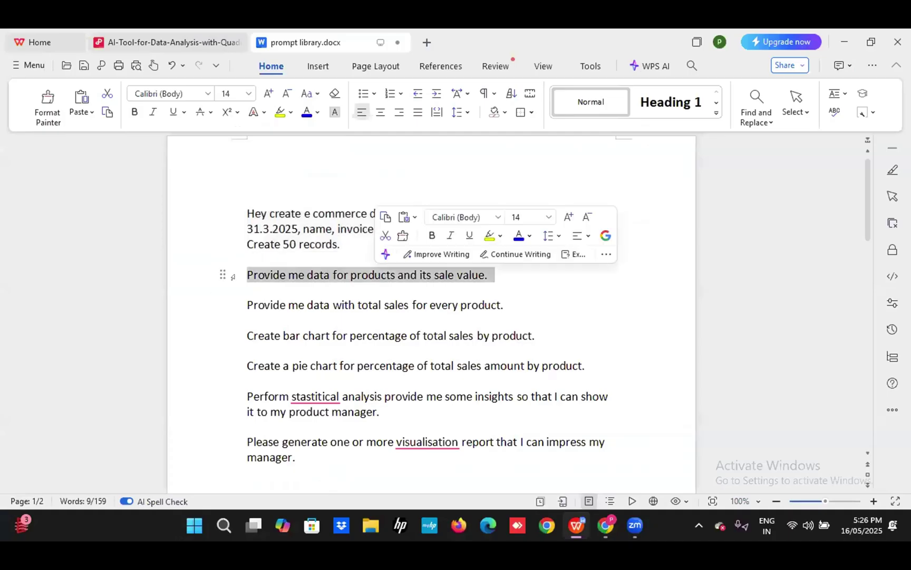
key("ctrl+v")
Select the total-sales-per-product prompt and switch back to Quadratic
key("ctrl+a")
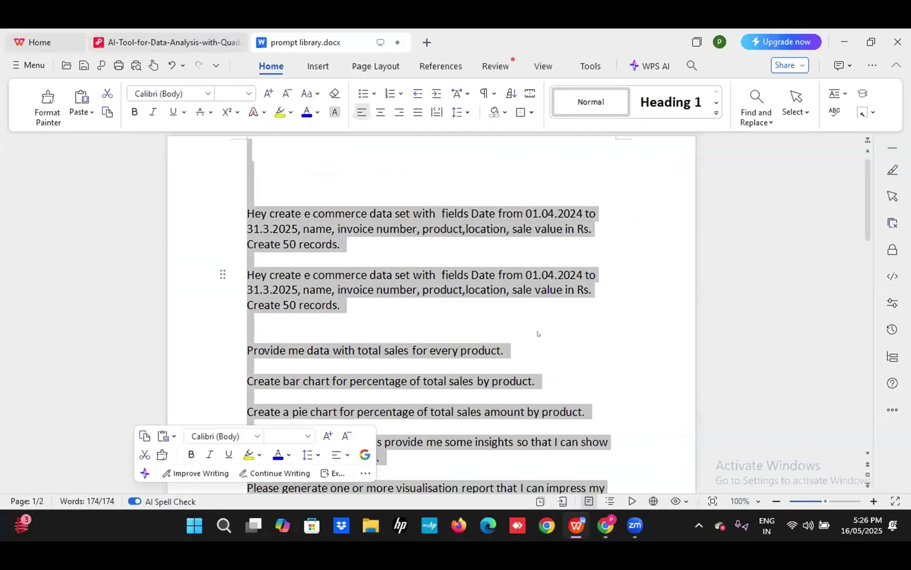
left_click(495, 331)
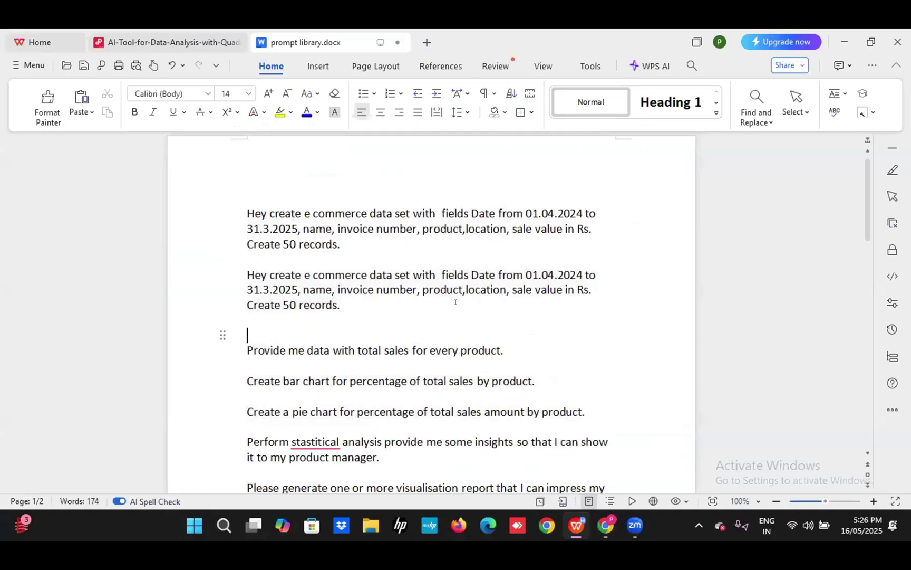
left_click(232, 345)
key("ctrl+c")
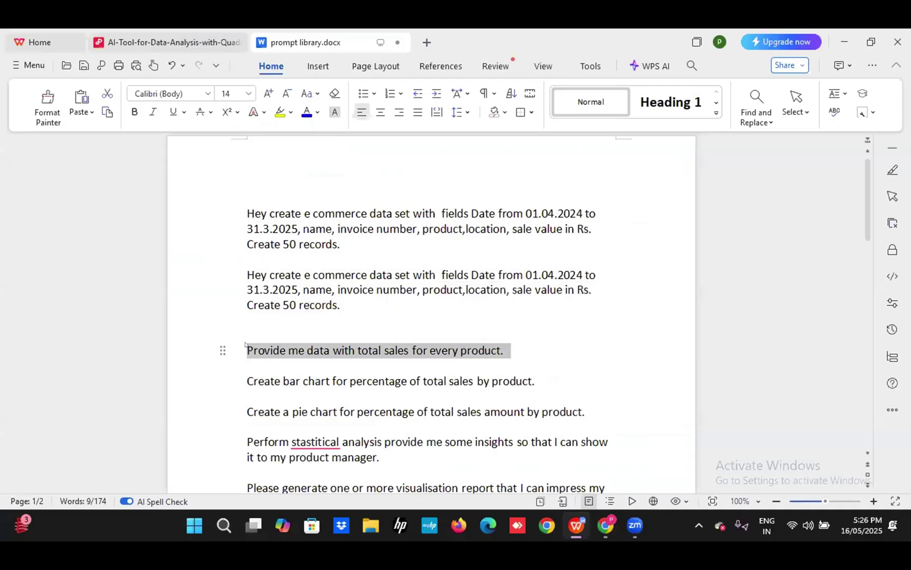
key("alt+Tab")
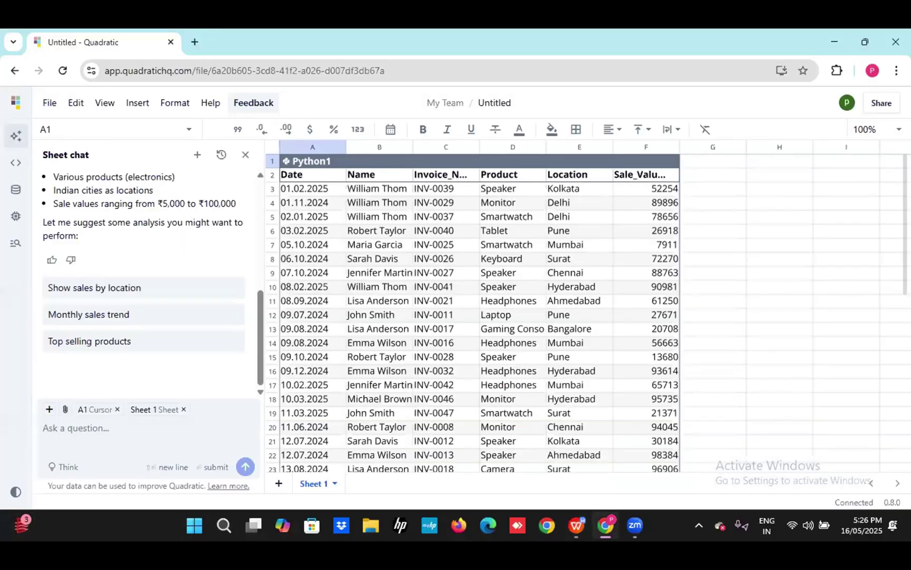
Paste the total-sales-per-product prompt, anchor its output at H2, and submit it to the AI
key("ctrl+v")
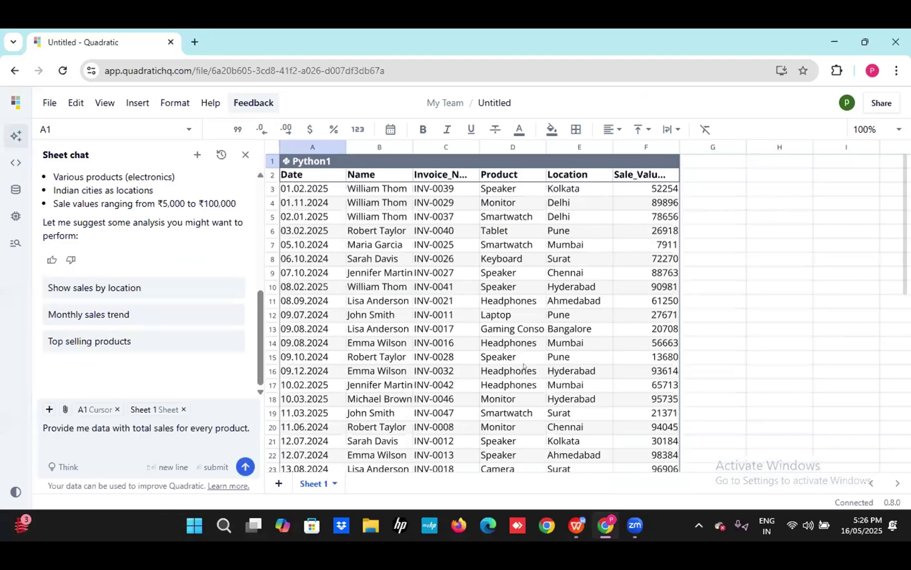
left_click(738, 181)
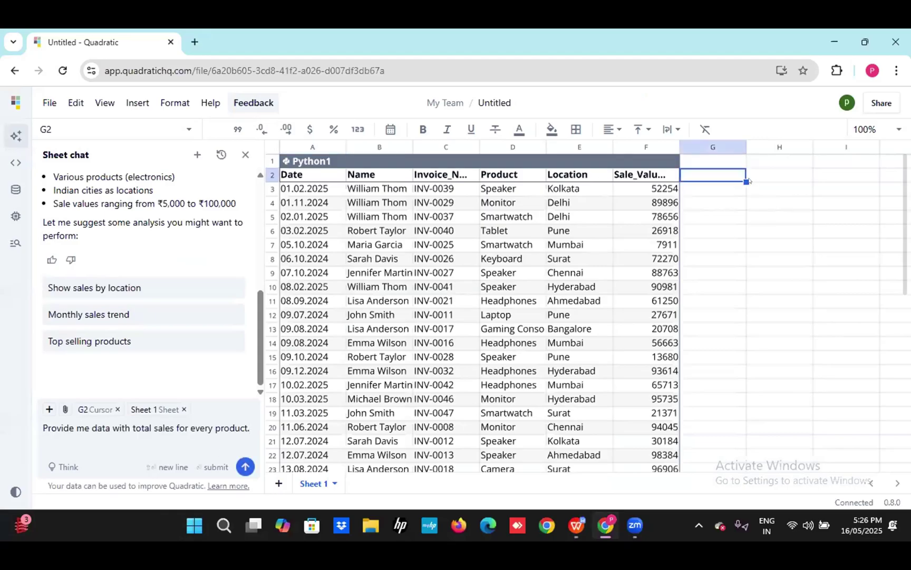
key("Right")
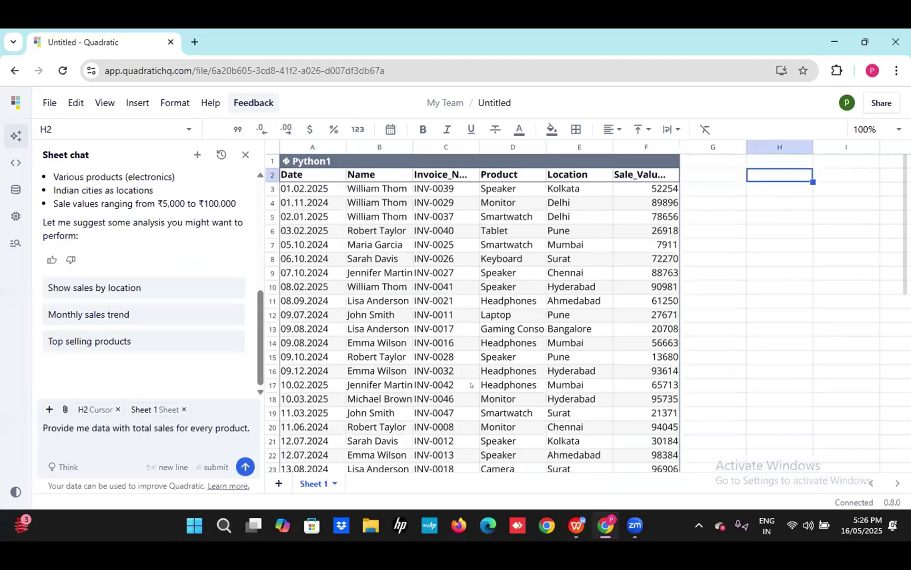
left_click(243, 467)
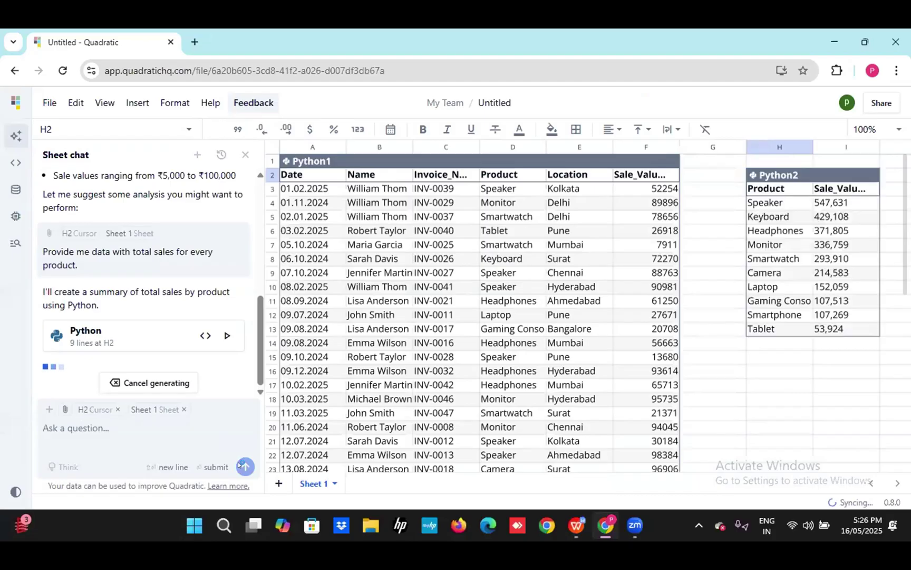
left_click(22, 525)
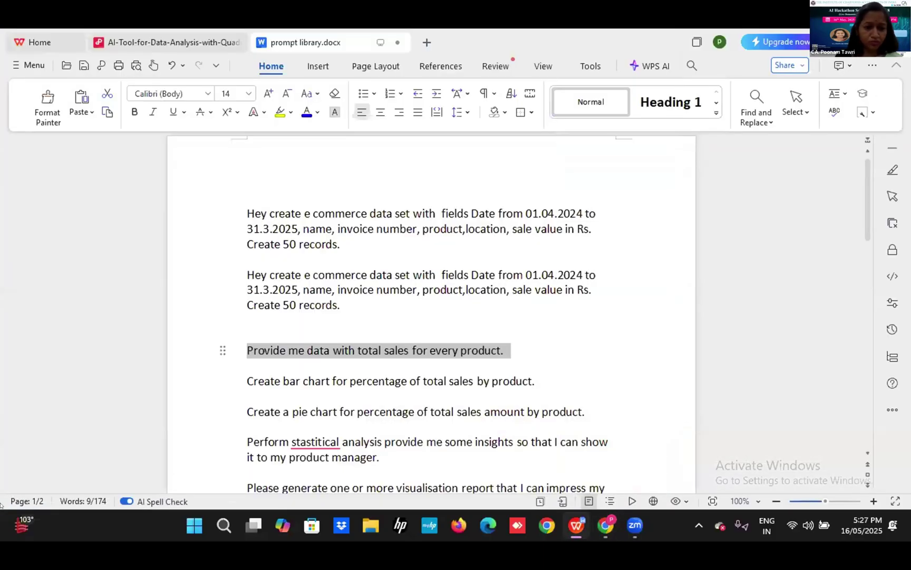
Select the percentage-of-total-sales bar chart prompt in WPS and return to Quadratic's summary table
left_click(2, 504)
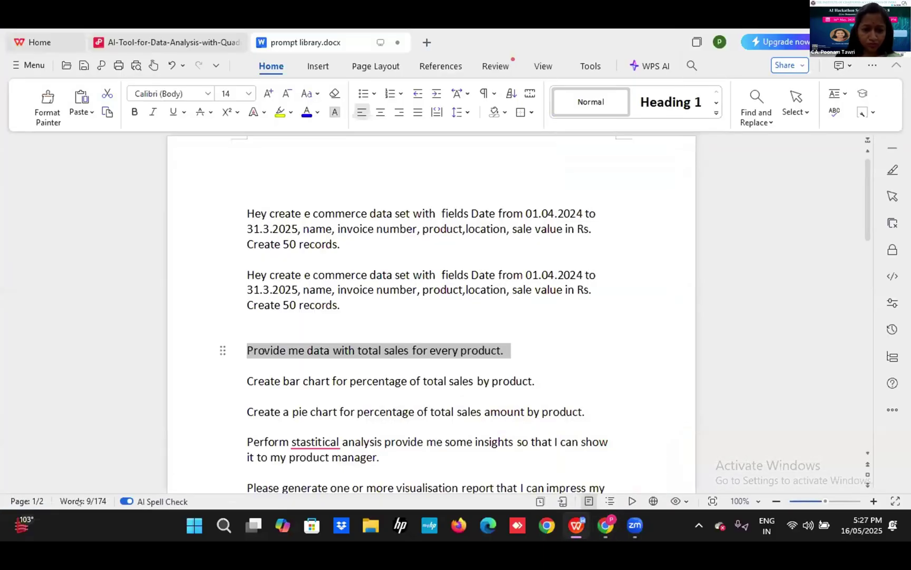
left_click(232, 376)
key("ctrl+c")
key("alt+Tab")
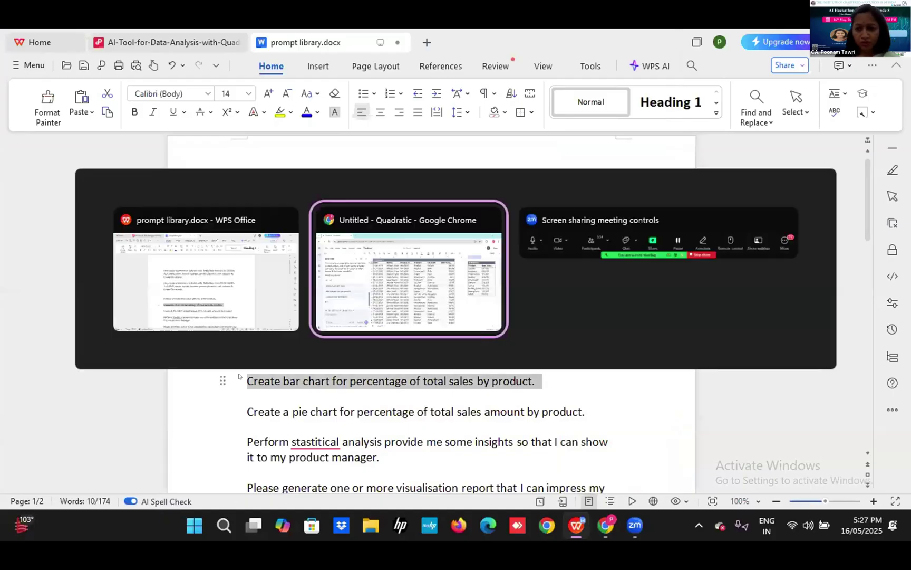
left_click(765, 328)
scroll(737, 321, "right", 5)
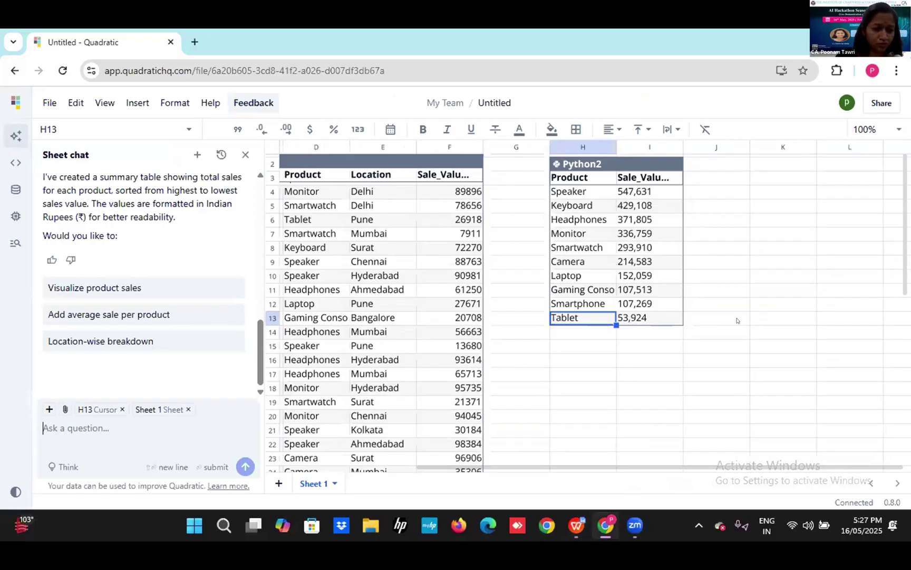
Paste and submit the bar chart prompt, producing the 'Product Sales Distribution (% of Total Sales)' chart at K4
key("ctrl+v")
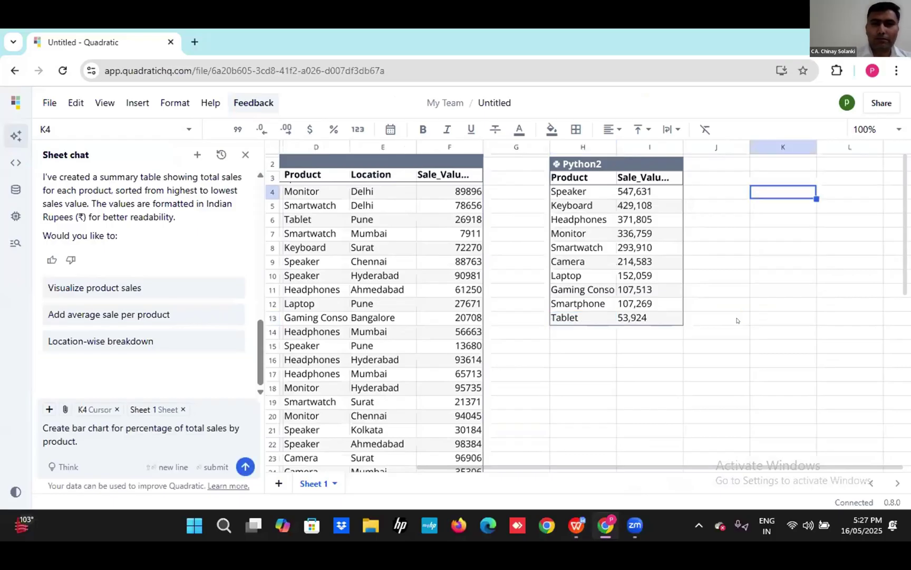
key("Return")
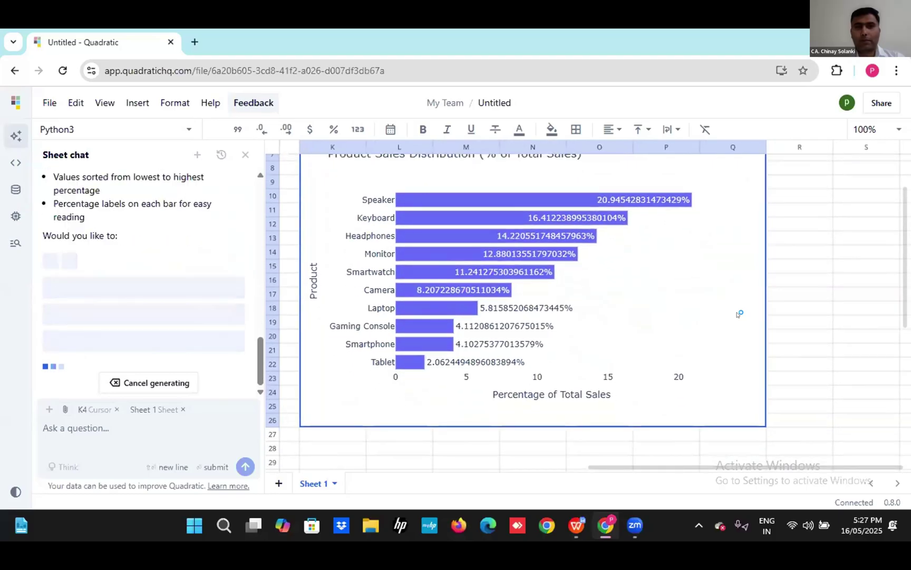
key("alt+Tab")
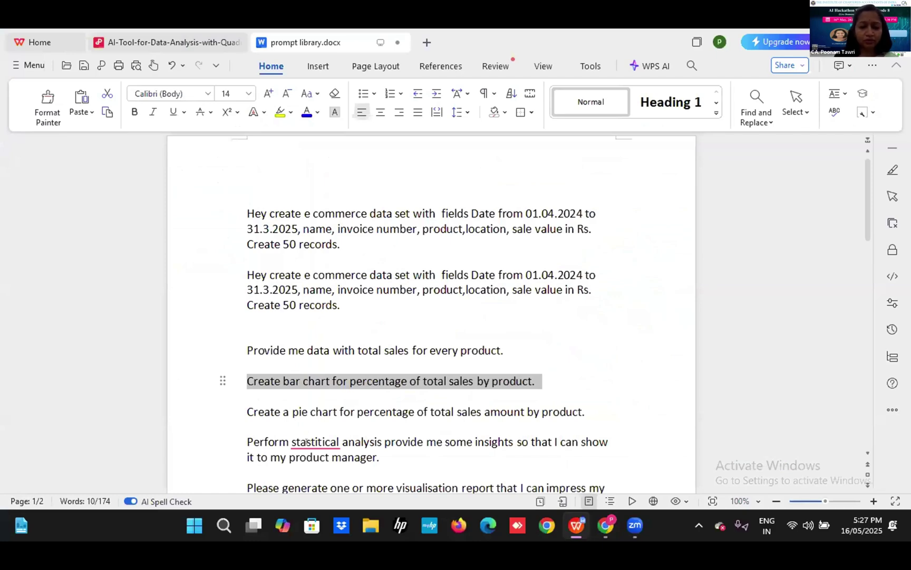
key("alt+Tab")
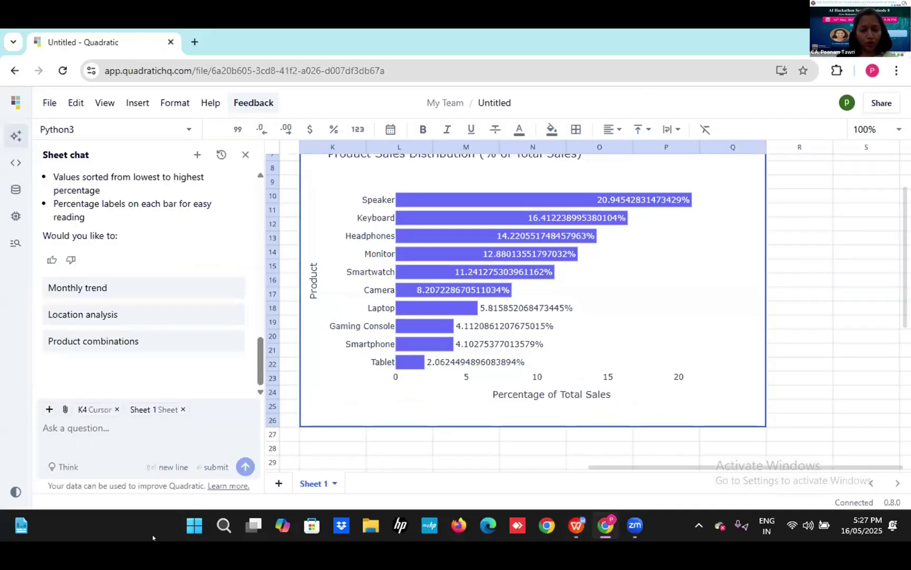